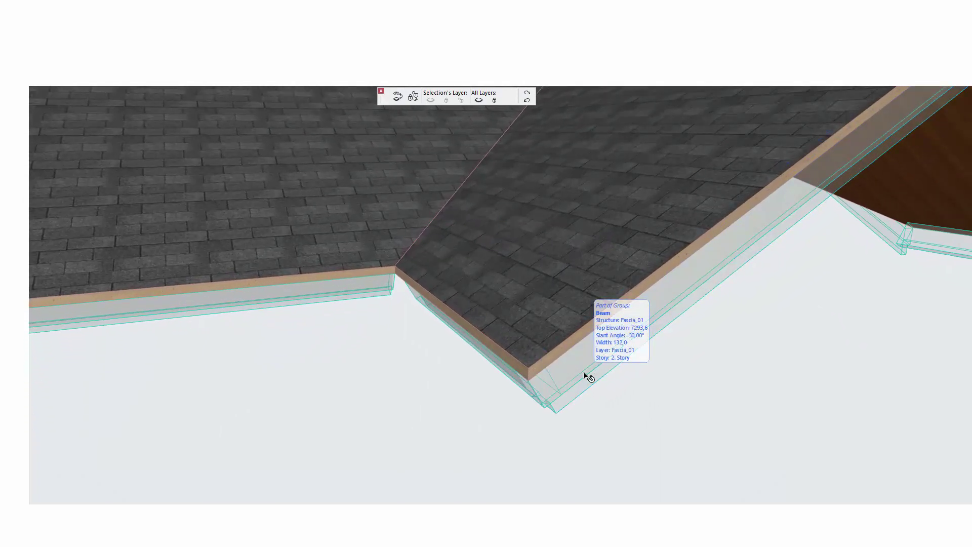
pyautogui.click(586, 375)
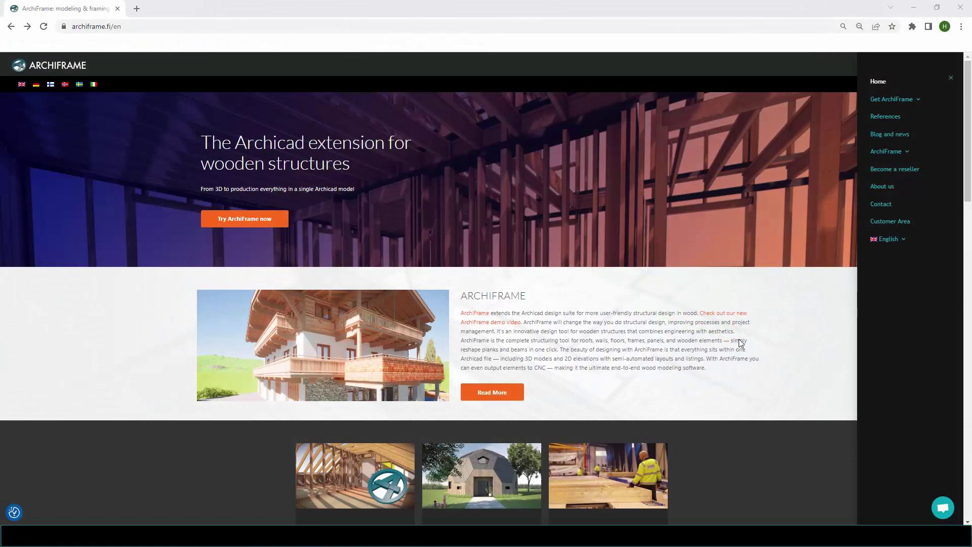
# Sign in to the ArchiFrame website's customer area, and open the Samples folder in the local ArchiFrame directory
pyautogui.click(891, 221)
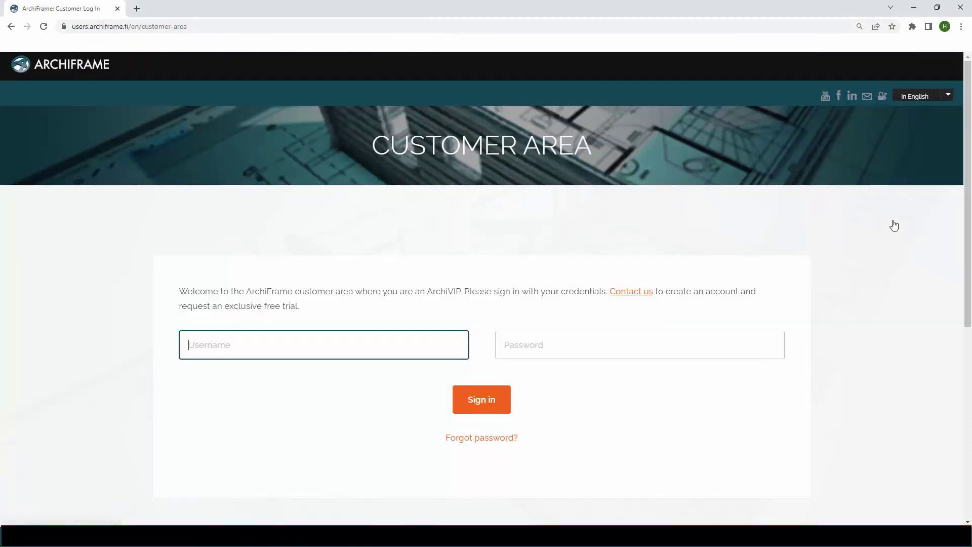
pyautogui.click(500, 400)
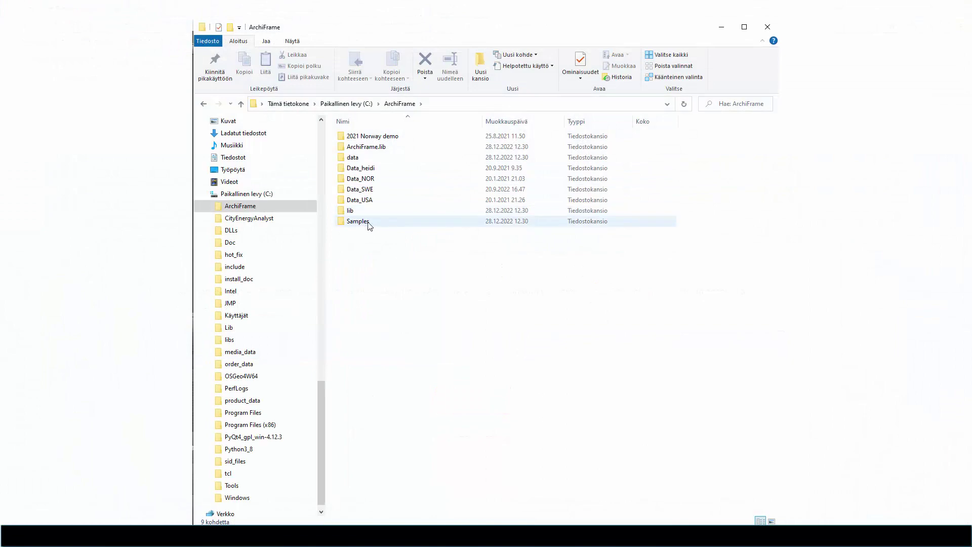
pyautogui.doubleClick(357, 221)
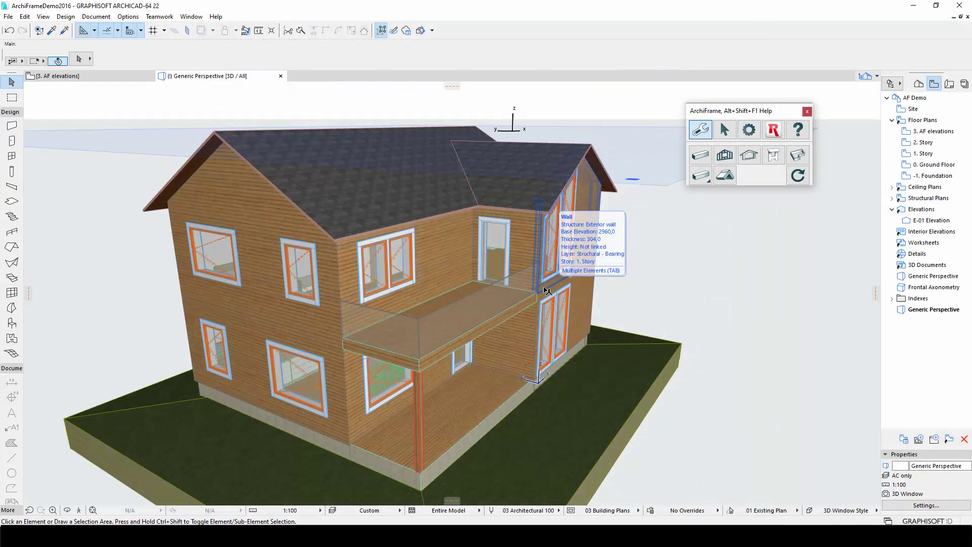
# Create a new complex profile named Fascia_01 with the Profile Manager in Archicad
pyautogui.click(128, 16)
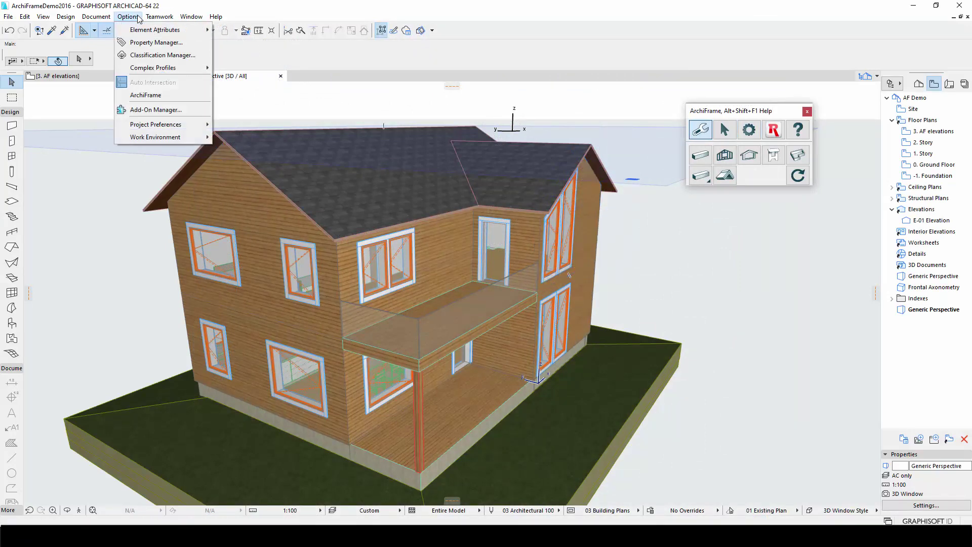
pyautogui.moveTo(163, 75)
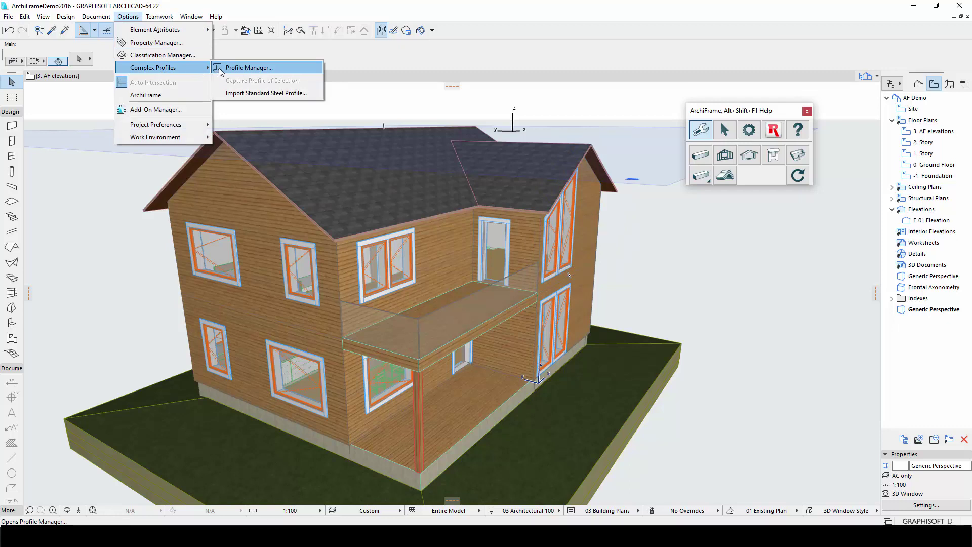
pyautogui.click(220, 69)
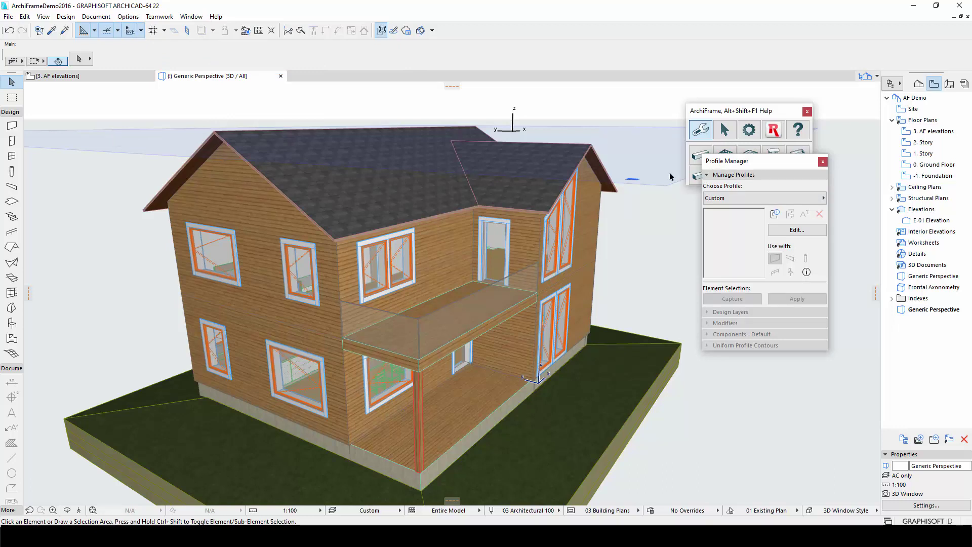
pyautogui.click(744, 198)
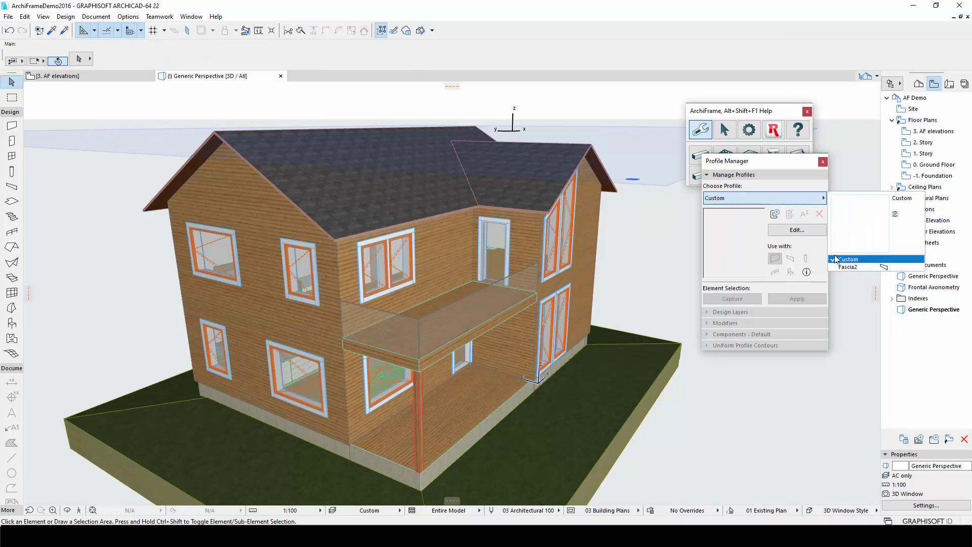
pyautogui.click(773, 215)
pyautogui.click(773, 216)
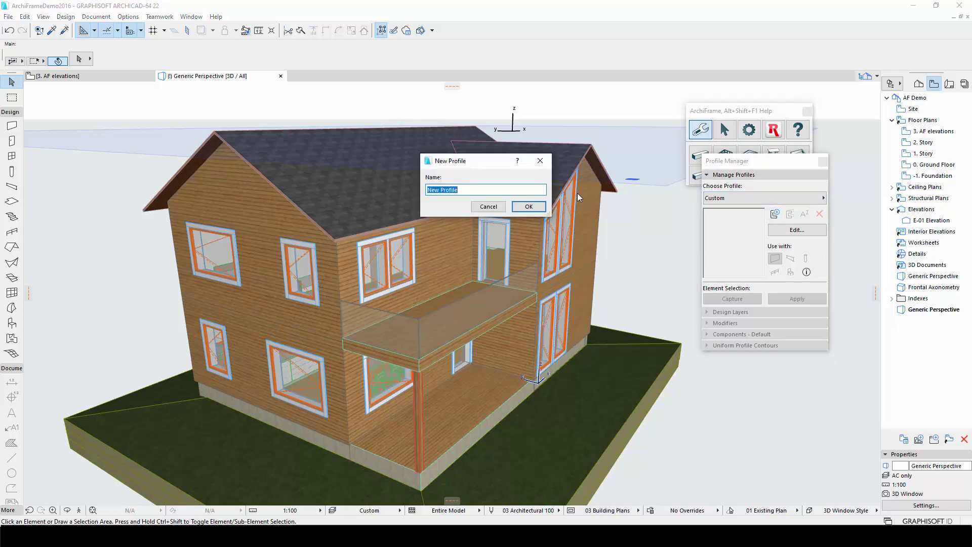
pyautogui.write('Fascia_01')
pyautogui.press('Return')
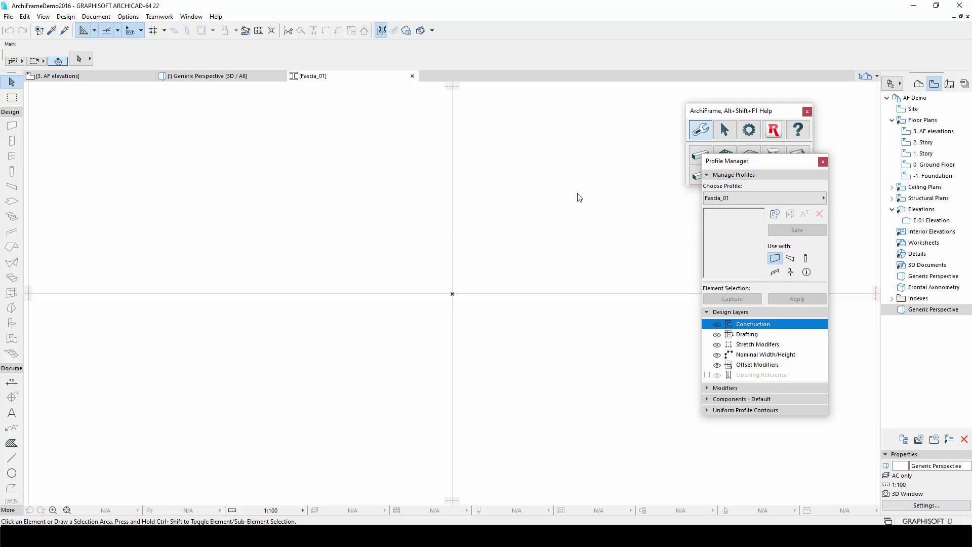
# Draw a rectangular fill 90 wide and 270 high, extending left and down from the profile origin
pyautogui.click(12, 443)
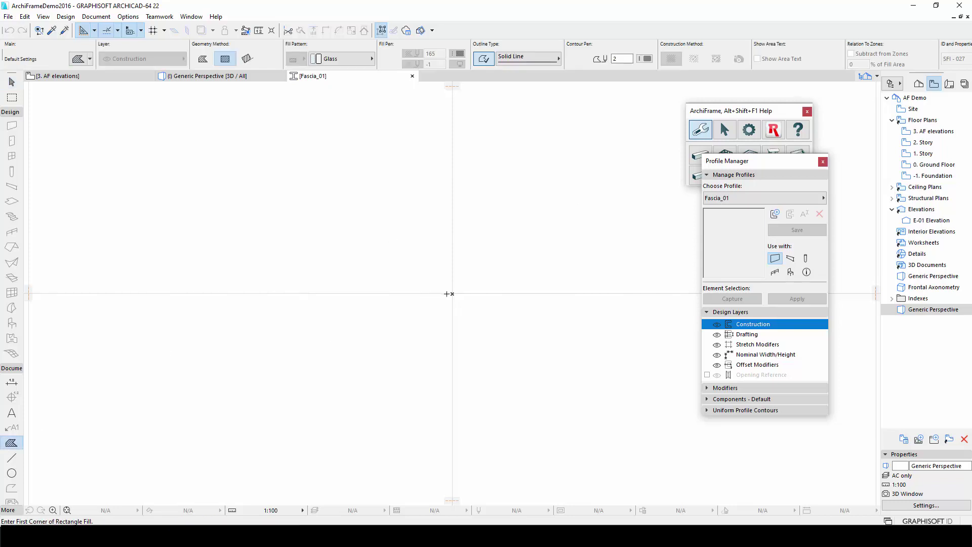
pyautogui.click(451, 293)
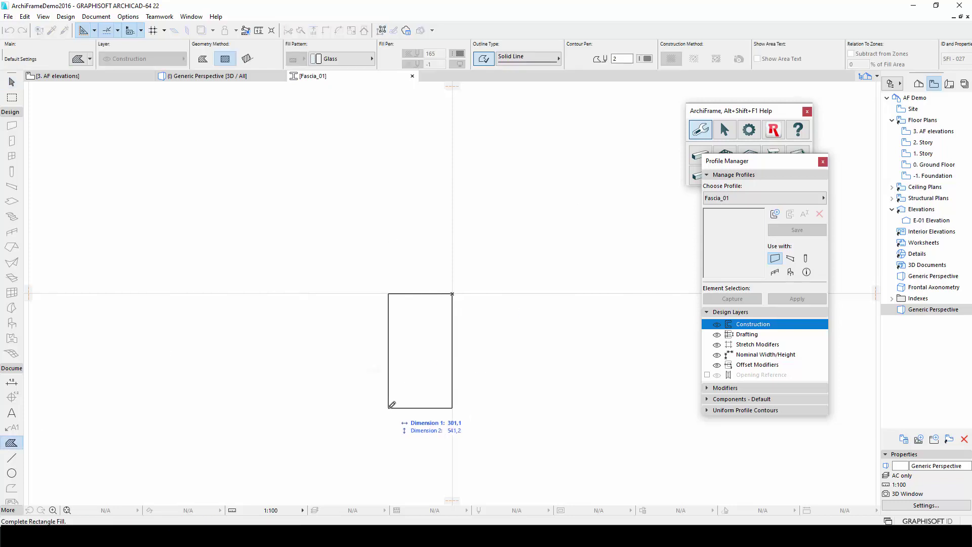
pyautogui.write('90')
pyautogui.press('Tab')
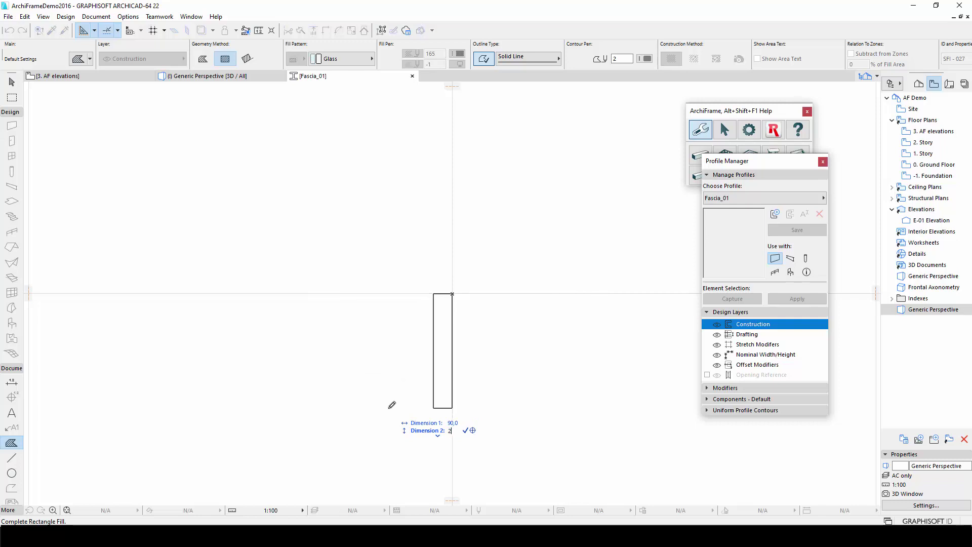
pyautogui.press('Return')
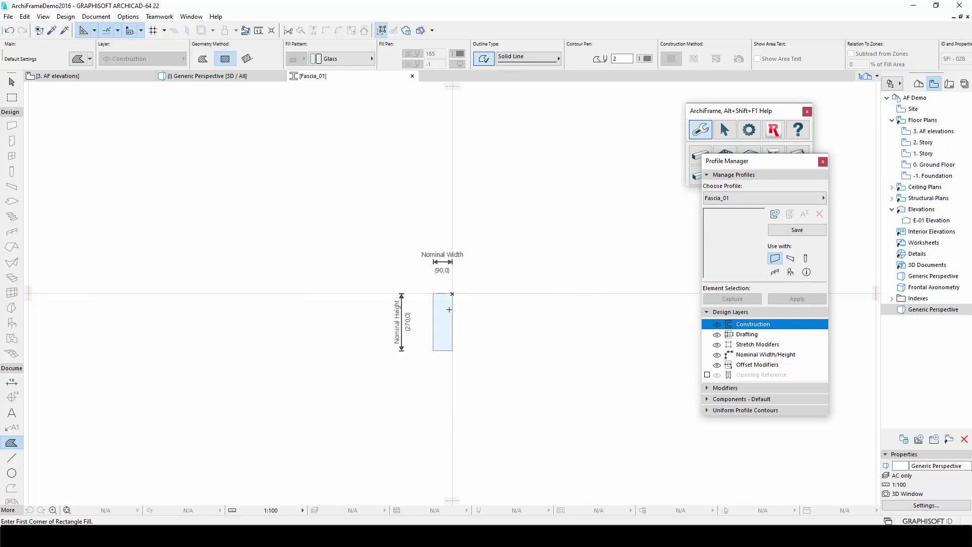
pyautogui.scroll(3, 449, 309)
pyautogui.press('Escape')
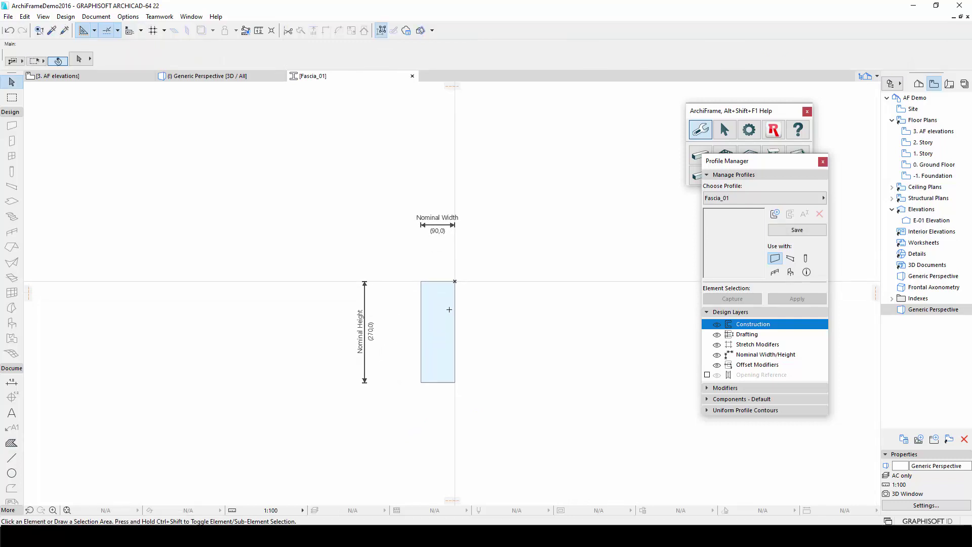
# Add a second rectangular fill, 42 wide and 173 high, extending left and down from the first rectangle's upper-left corner
pyautogui.click(12, 442)
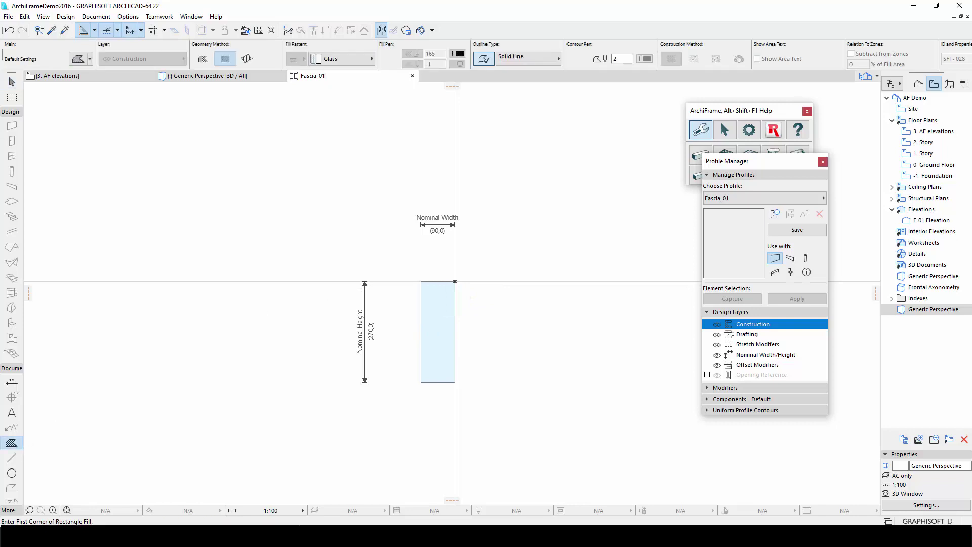
pyautogui.click(421, 281)
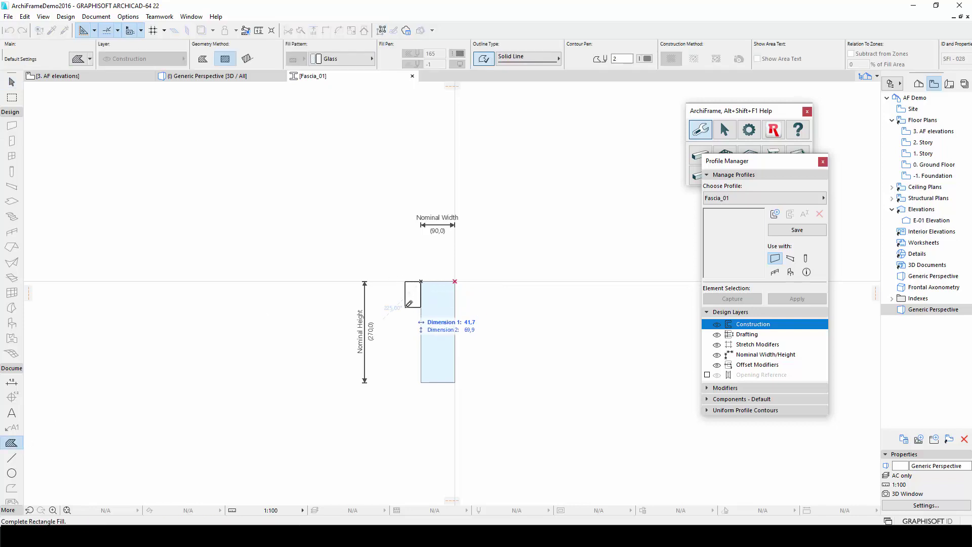
pyautogui.press('Tab')
pyautogui.write('42')
pyautogui.press('Tab')
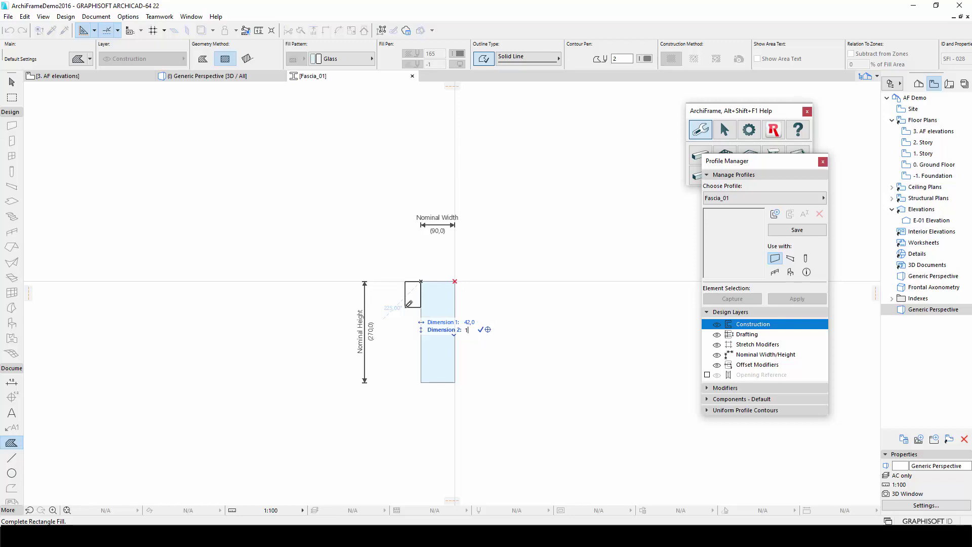
pyautogui.write('173')
pyautogui.press('Return')
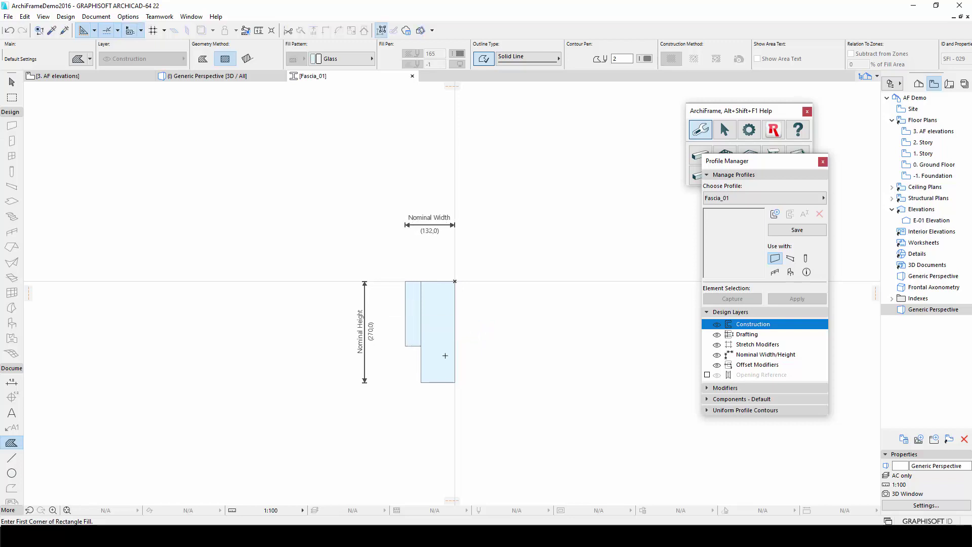
# Make the Fascia_01 profile usable with beams only and save it
pyautogui.press('Escape')
pyautogui.click(466, 391)
pyautogui.click(395, 285)
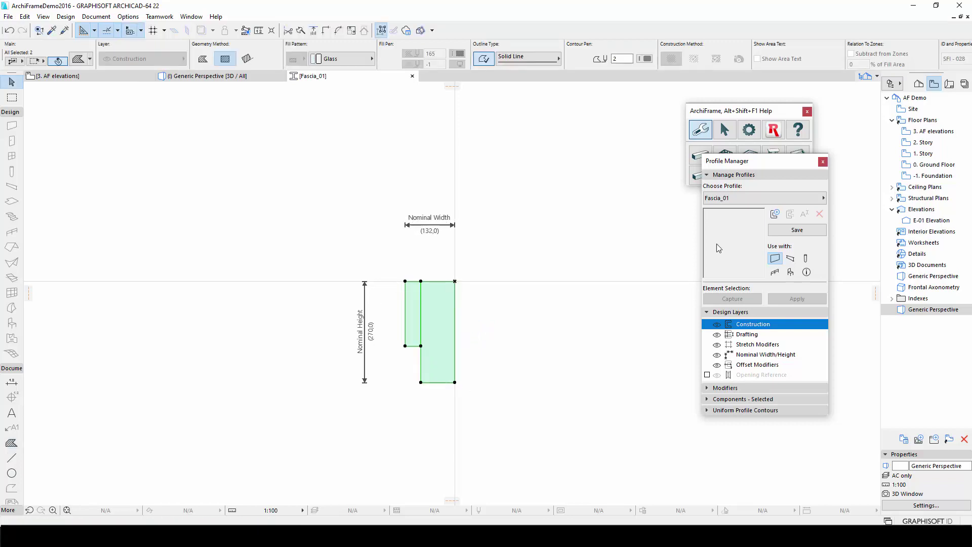
pyautogui.click(800, 230)
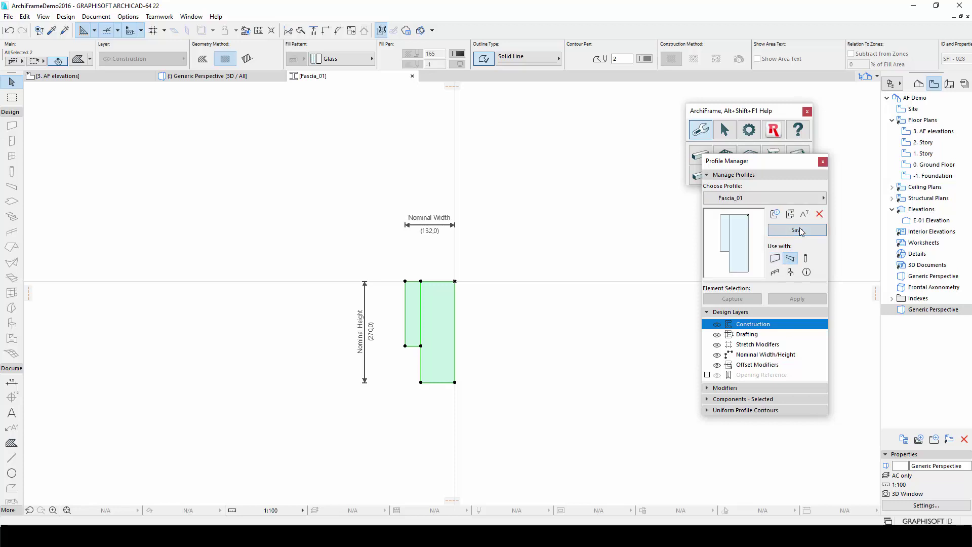
pyautogui.click(587, 317)
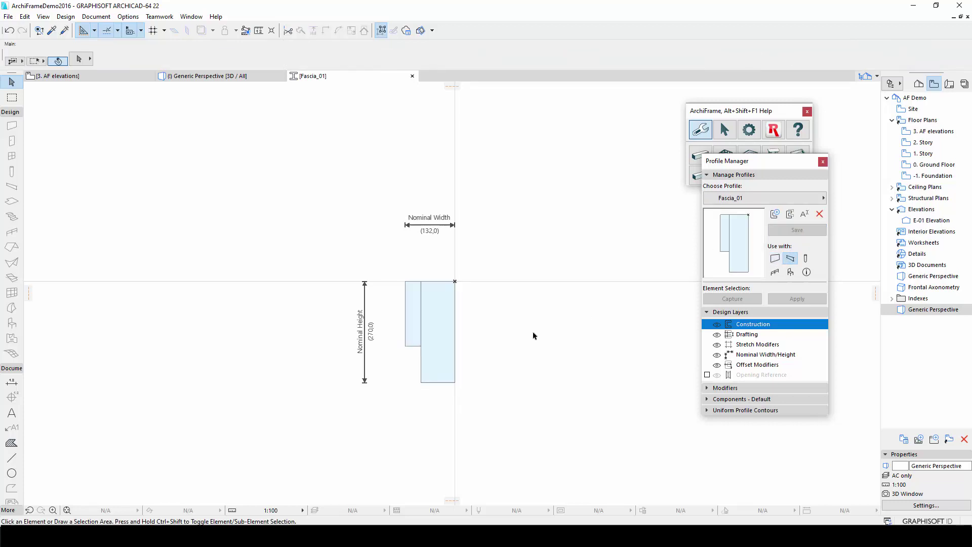
# Create another complex profile named 90x312
pyautogui.click(780, 214)
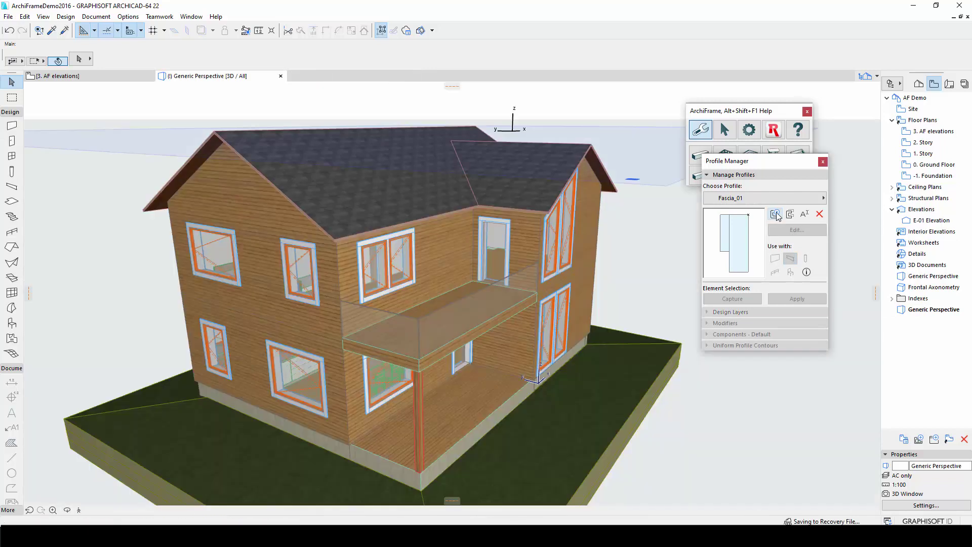
pyautogui.write('90x312')
pyautogui.press('Return')
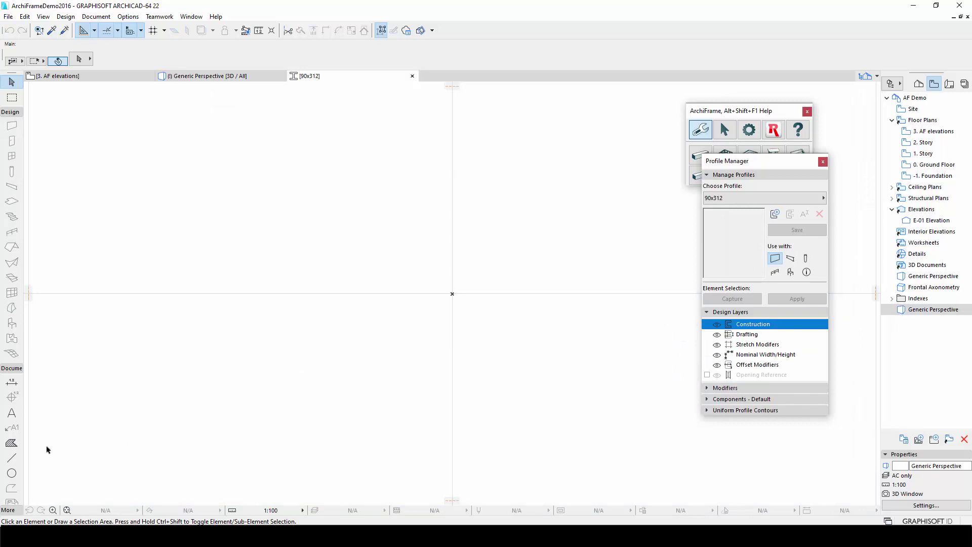
# Draw a rectangular fill 90 wide and 312 high, extending left and down from the profile origin
pyautogui.click(11, 442)
pyautogui.click(452, 294)
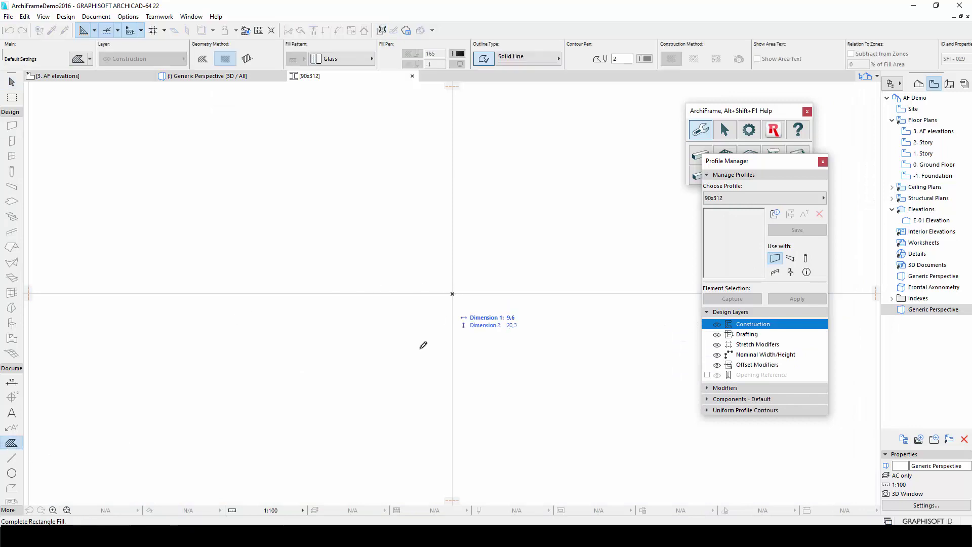
pyautogui.write('90')
pyautogui.press('Tab')
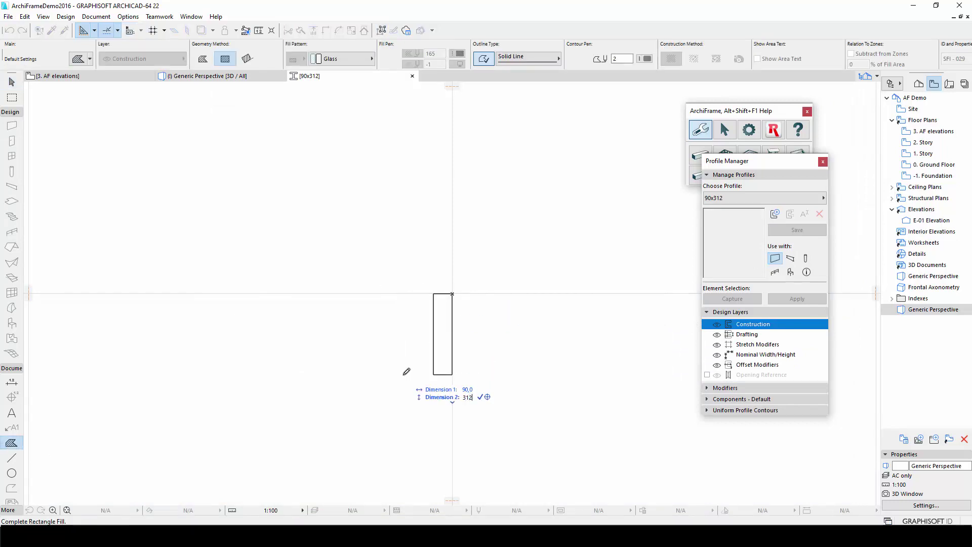
pyautogui.write('312')
pyautogui.press('Return')
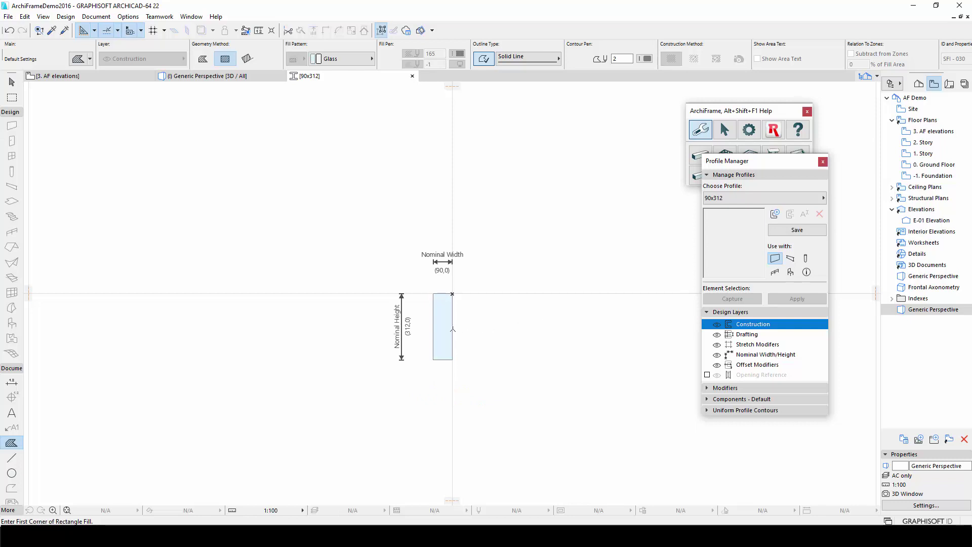
pyautogui.press('Escape')
# Make the 90x312 profile usable with beams instead of walls and save it
pyautogui.click(455, 330)
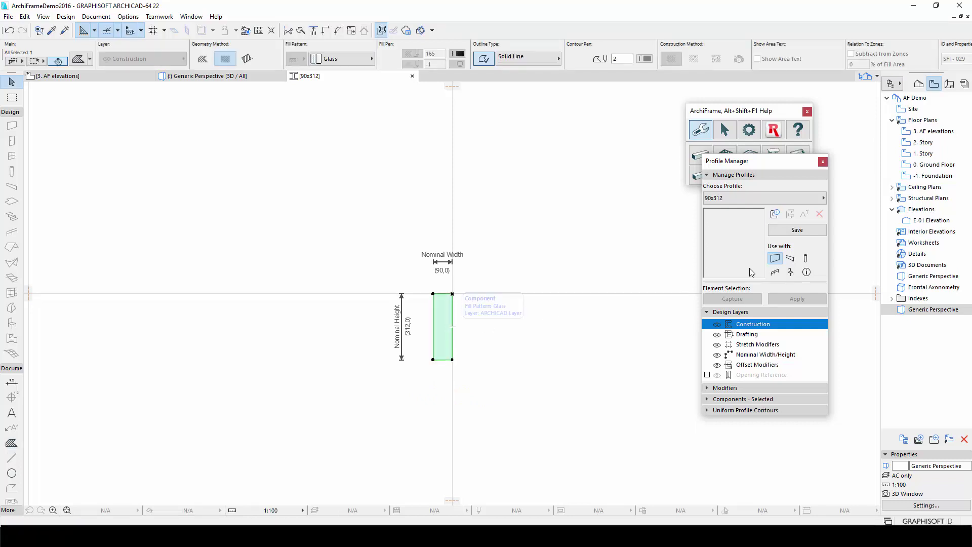
pyautogui.click(789, 257)
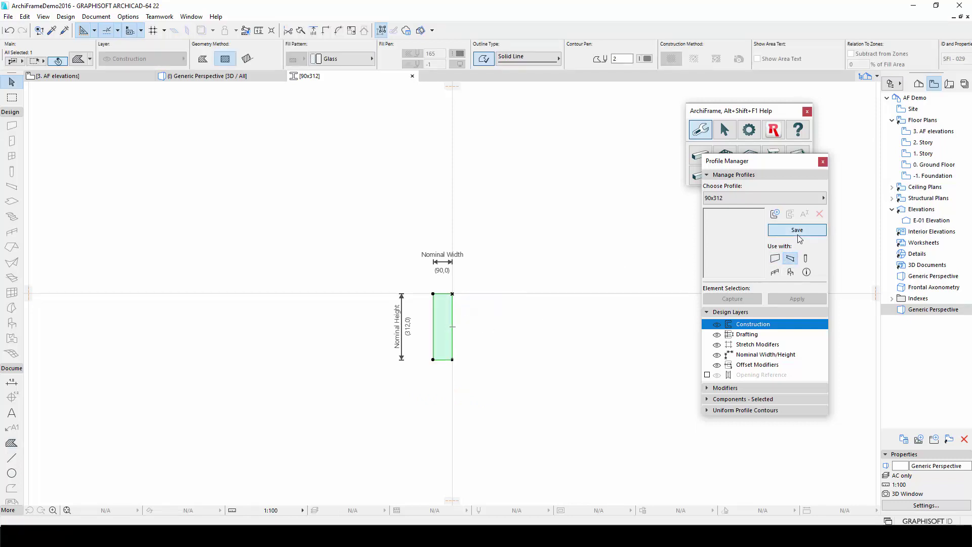
pyautogui.click(796, 230)
# In the 3D view, place Fascia_01 beams down the front gable edge from ridge to eave corner and from that corner to the roof valley
pyautogui.click(237, 77)
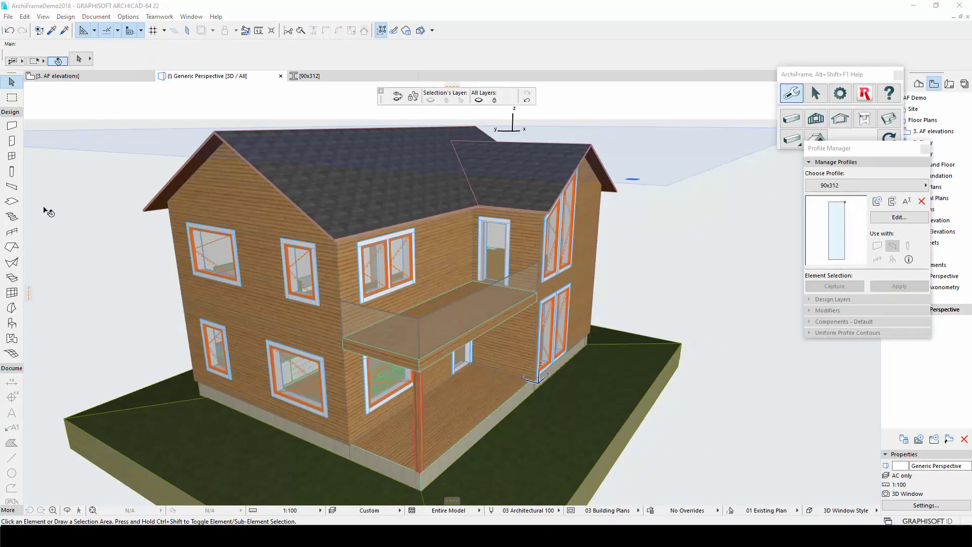
pyautogui.click(12, 187)
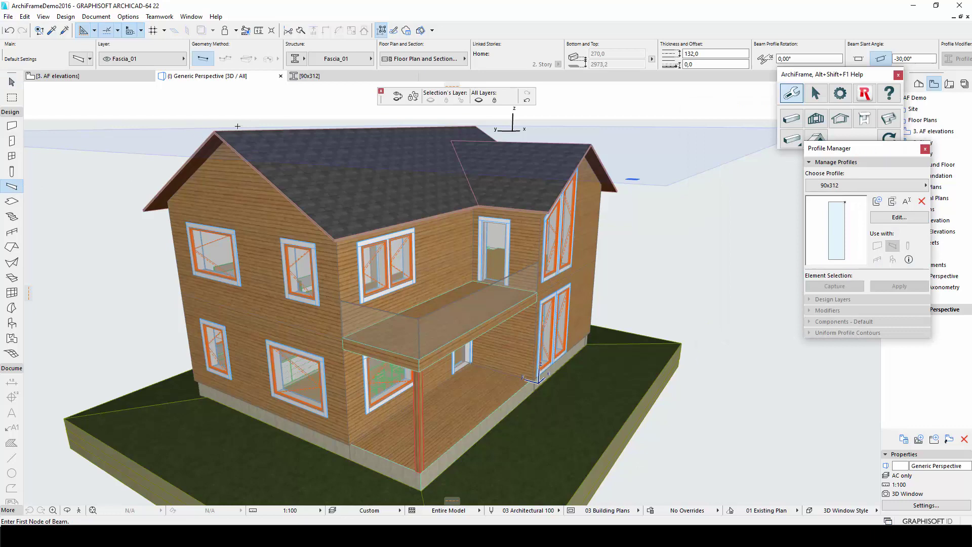
pyautogui.scroll(2, 243, 125)
pyautogui.scroll(3, 238, 126)
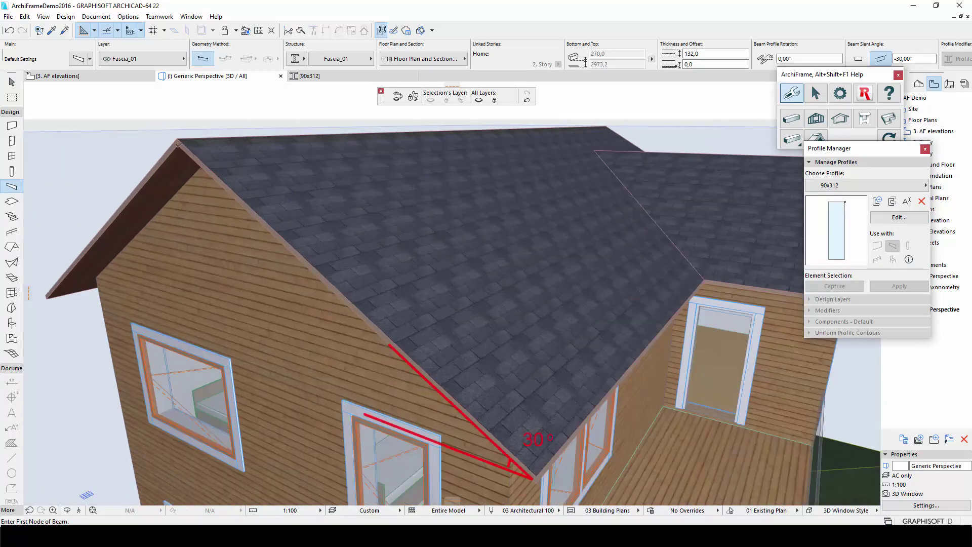
pyautogui.click(178, 144)
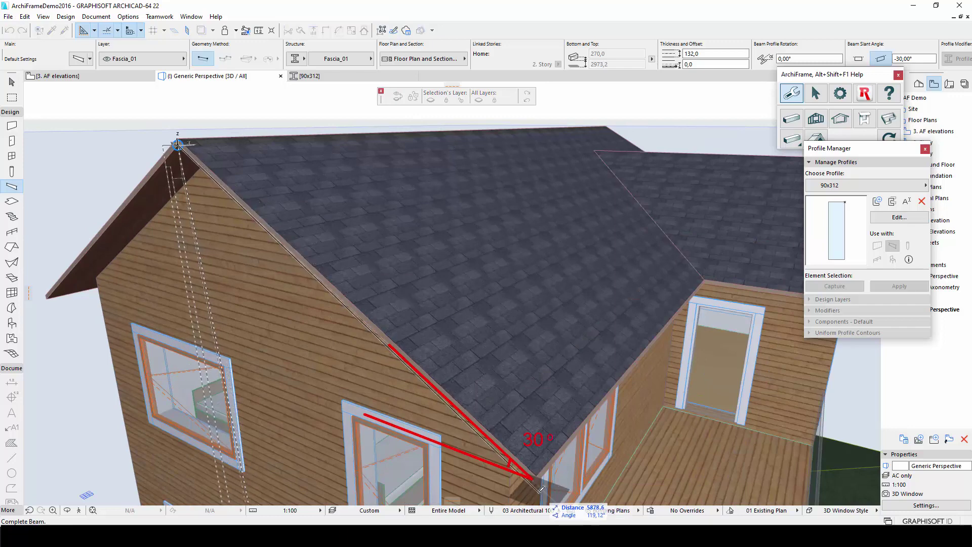
pyautogui.click(536, 479)
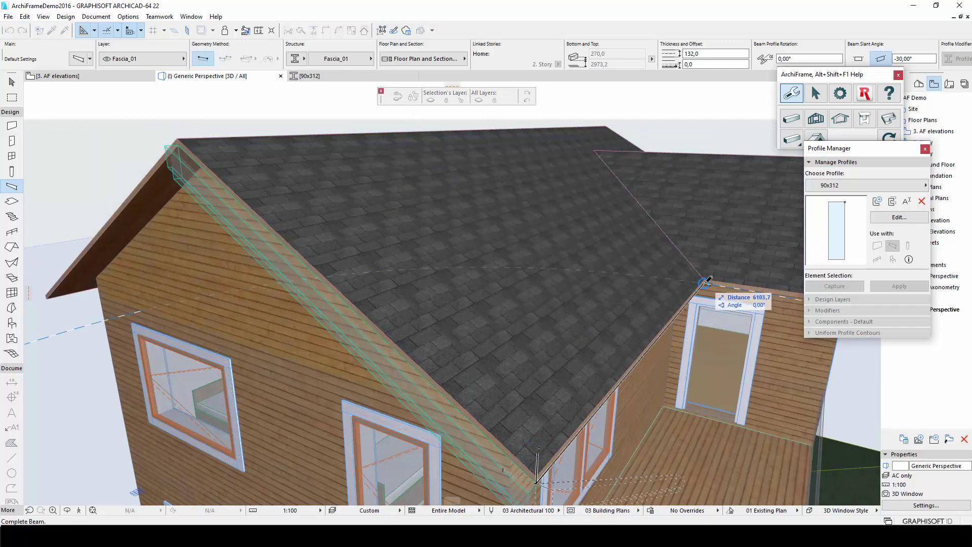
pyautogui.doubleClick(709, 279)
pyautogui.press('Escape')
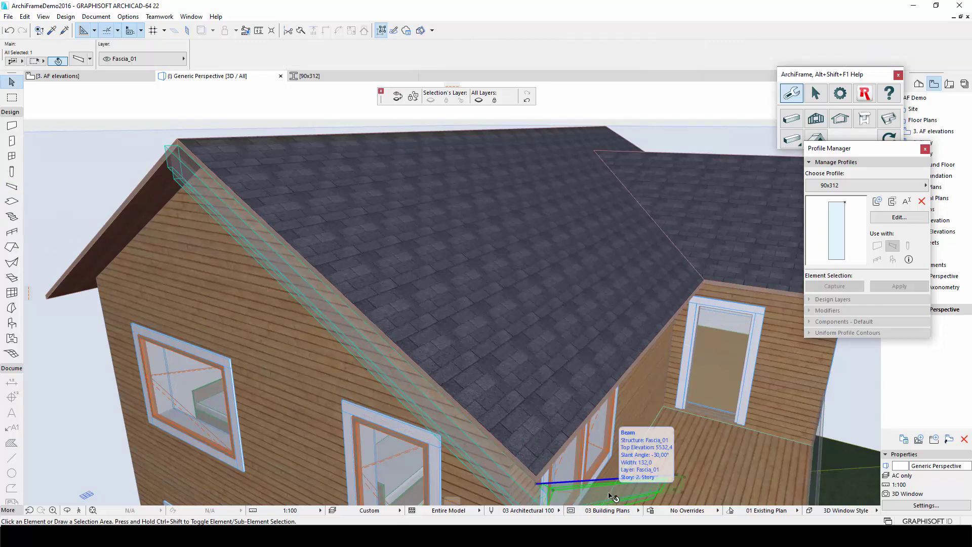
# Set the slant angle of the fascia beam along the eave to 0°
pyautogui.click(613, 493)
pyautogui.moveTo(922, 59); pyautogui.dragTo(861, 59)
pyautogui.write('0')
pyautogui.press('Return')
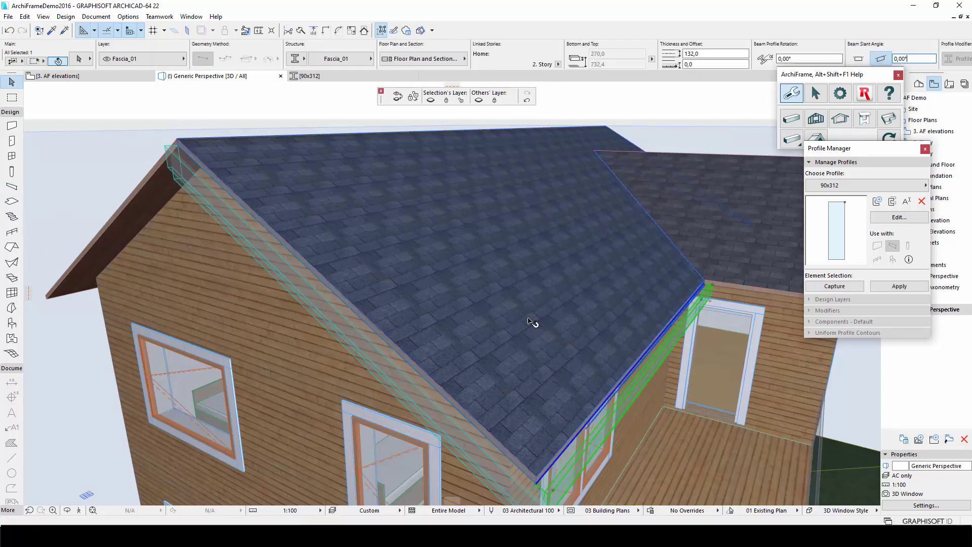
pyautogui.press('Escape')
# Move the gable fascia beam 132 mm inward at the ridge so its outer top corner meets the roof edge
pyautogui.scroll(4, 184, 160)
pyautogui.click(175, 173)
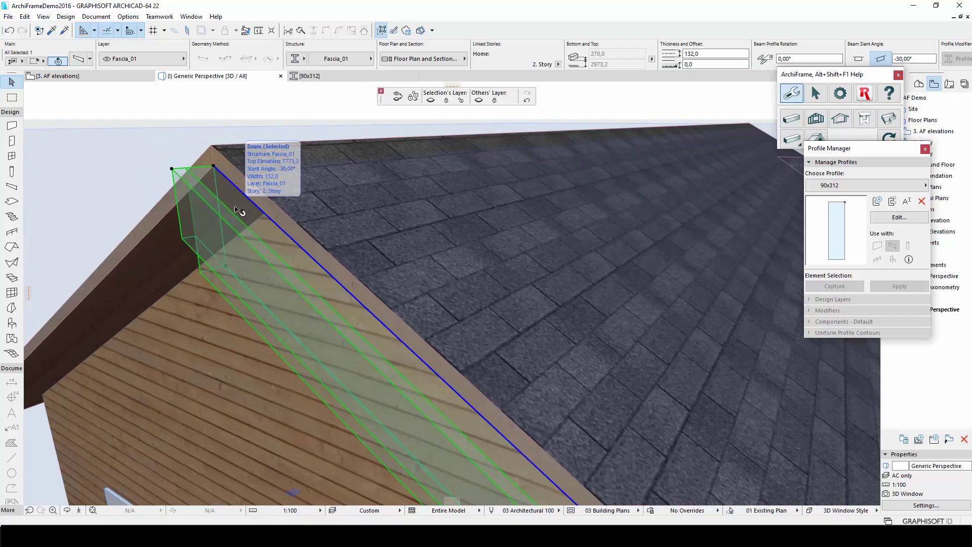
pyautogui.click(172, 169)
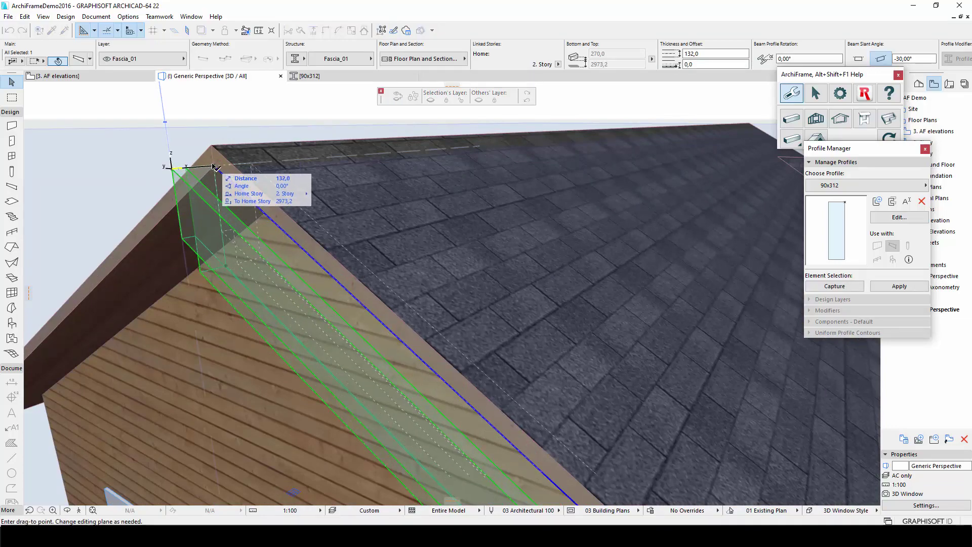
pyautogui.click(214, 160)
pyautogui.scroll(-5, 215, 160)
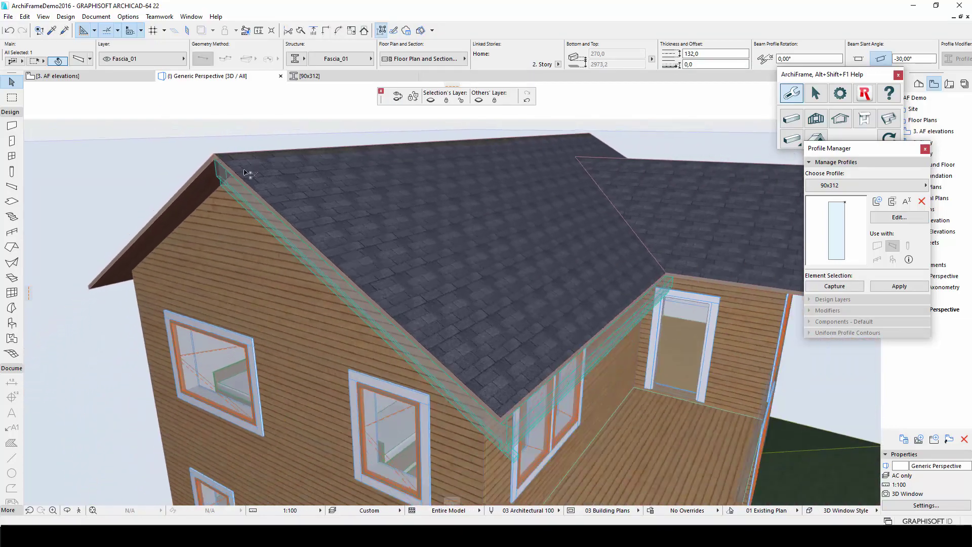
# Move the eave fascia beam inward so its outer top corner meets the roof's lower front corner
pyautogui.scroll(5, 577, 449)
pyautogui.scroll(1, 410, 406)
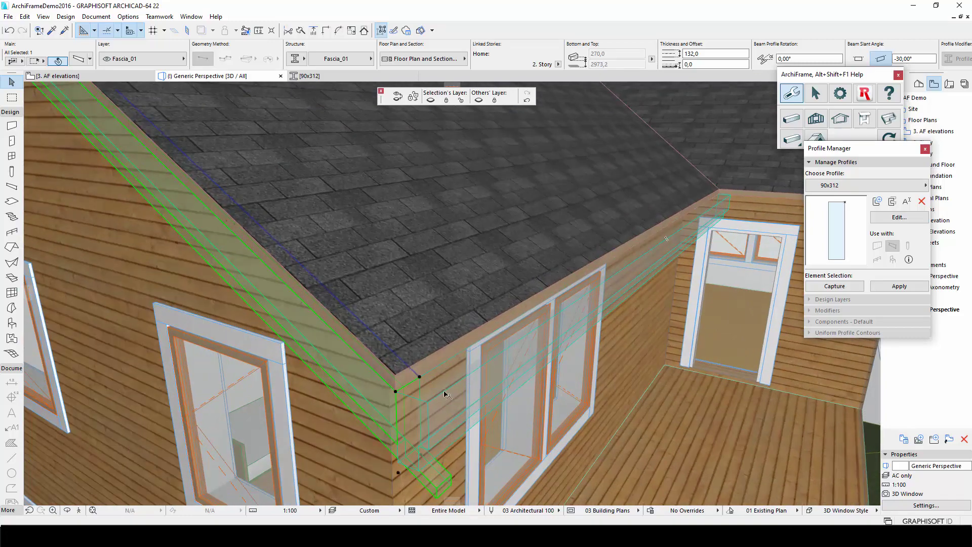
pyautogui.click(441, 393)
pyautogui.hotkey('ctrl', 'd')
pyautogui.click(427, 403)
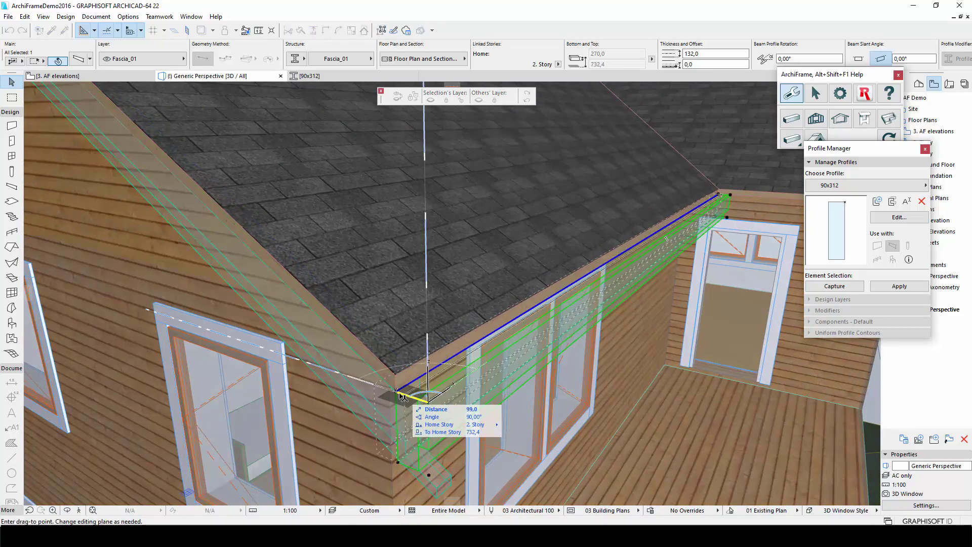
pyautogui.click(410, 343)
# Isolate the roof and fascia beams by hiding all other layers
pyautogui.keyDown('shift'); pyautogui.click(412, 337); pyautogui.keyUp('shift')
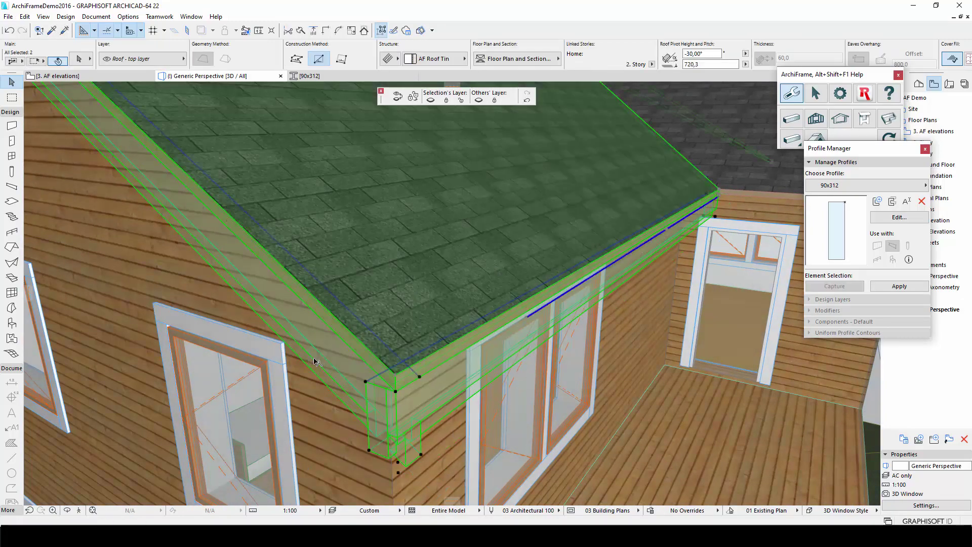
pyautogui.click(479, 100)
pyautogui.press('Escape')
# Raise the eave fascia beam vertically in two moves, first to the roof corner and then above the roof surface
pyautogui.click(490, 373)
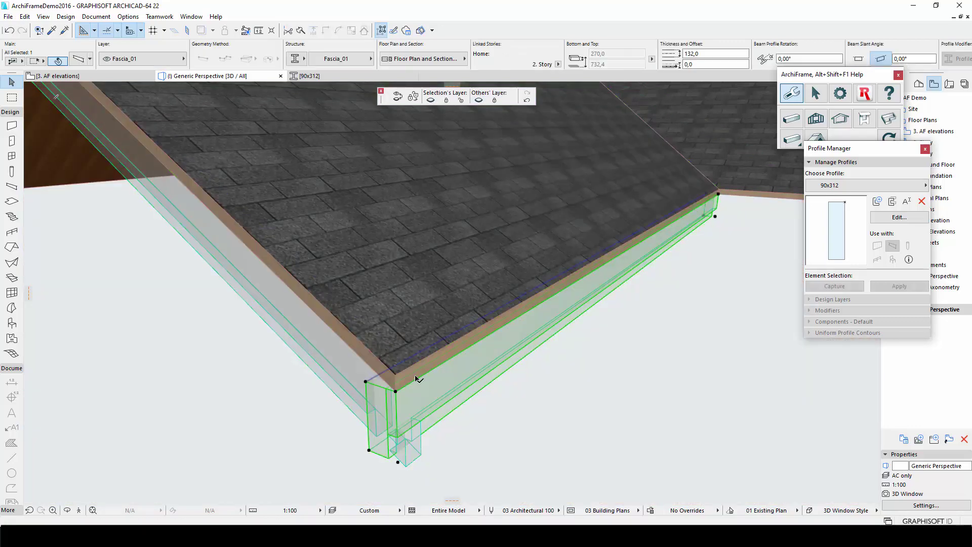
pyautogui.hotkey('ctrl', 'd')
pyautogui.click(395, 391)
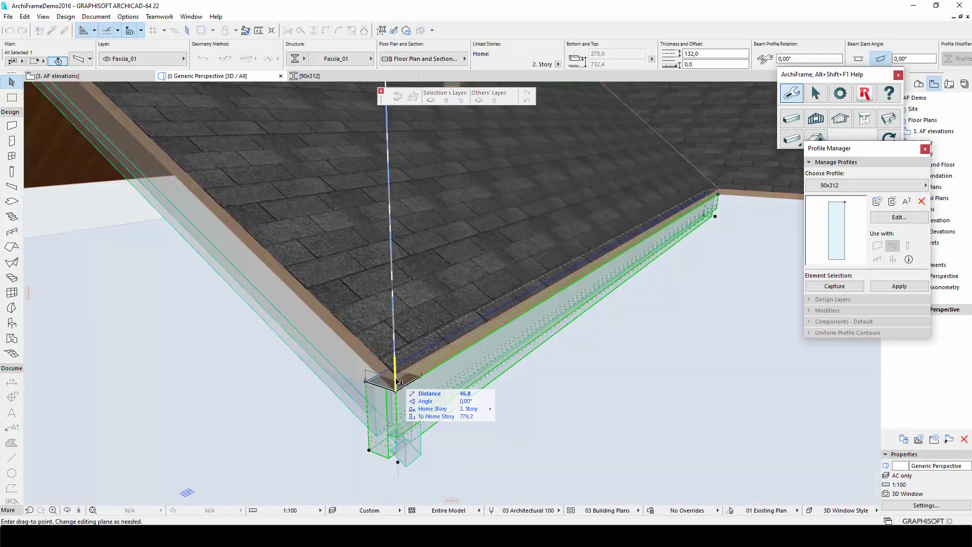
pyautogui.click(395, 375)
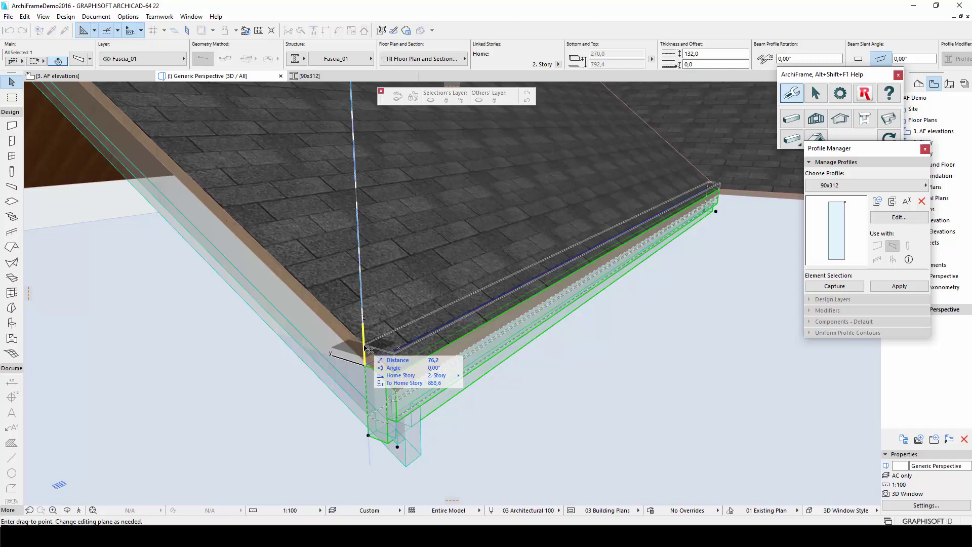
pyautogui.click(394, 356)
# Rotate the eave beam's profile to 330° and move the beam so its outer top corner meets the roof's lower edge corner
pyautogui.click(394, 355)
pyautogui.click(399, 400)
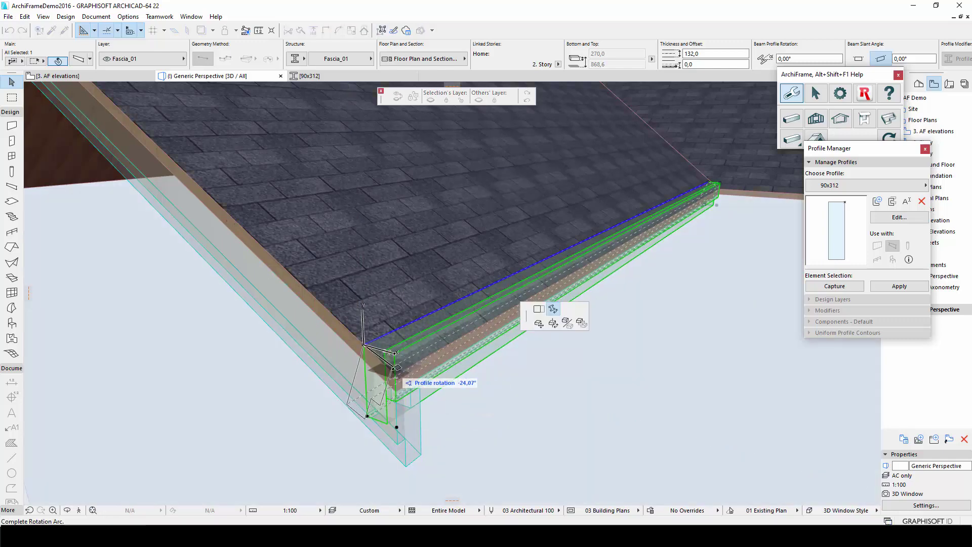
pyautogui.click(393, 367)
pyautogui.click(393, 368)
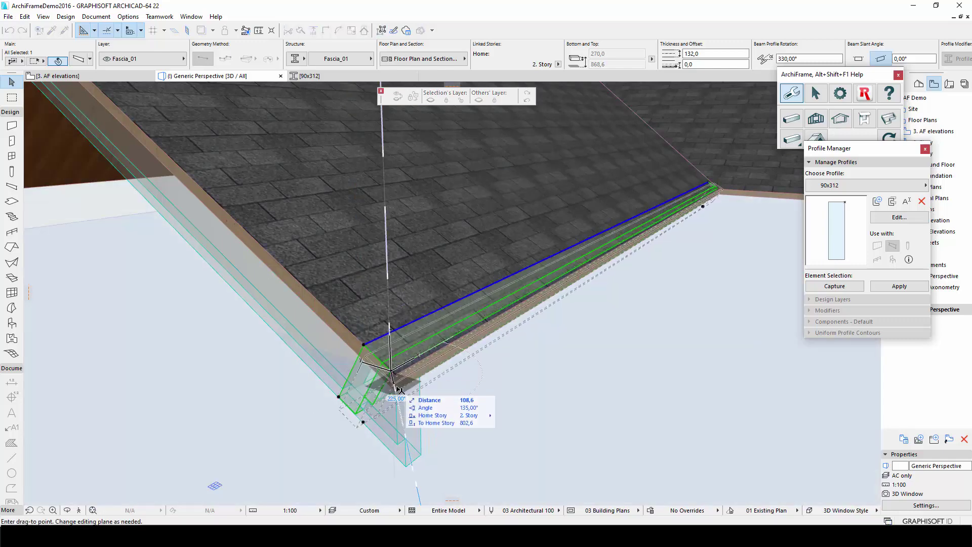
pyautogui.click(397, 393)
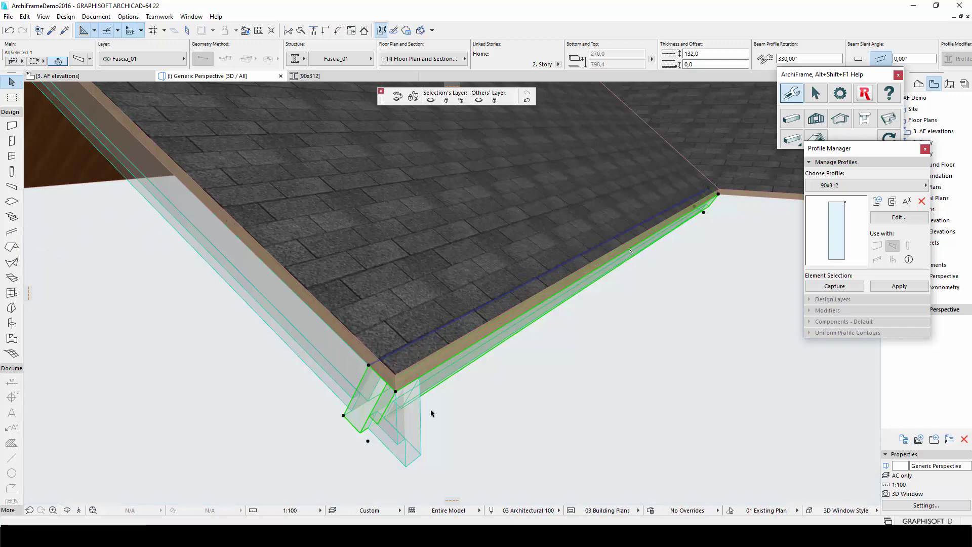
# Try to join the beams by stretching the gable beam's lower end to the eave beam's corner and stretching the eave beam's end
pyautogui.click(408, 462)
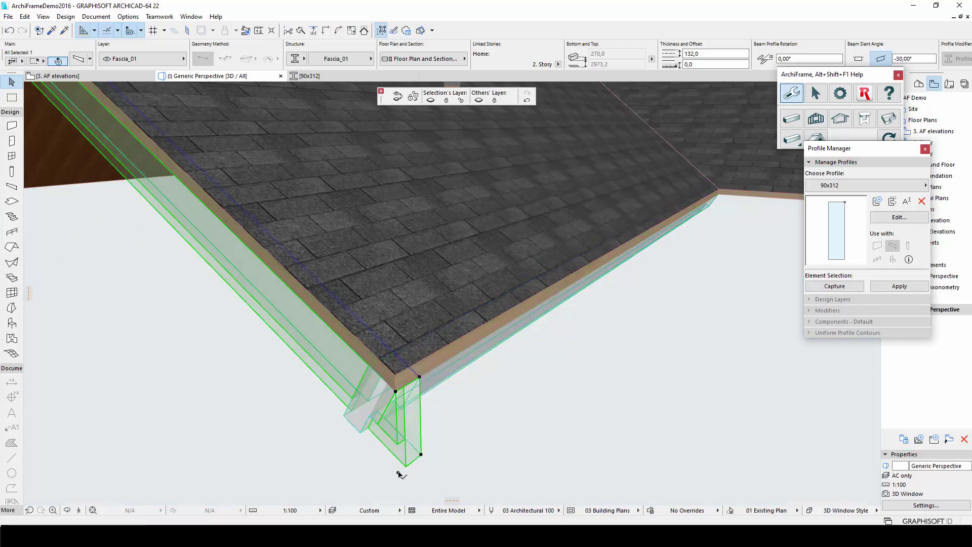
pyautogui.click(398, 472)
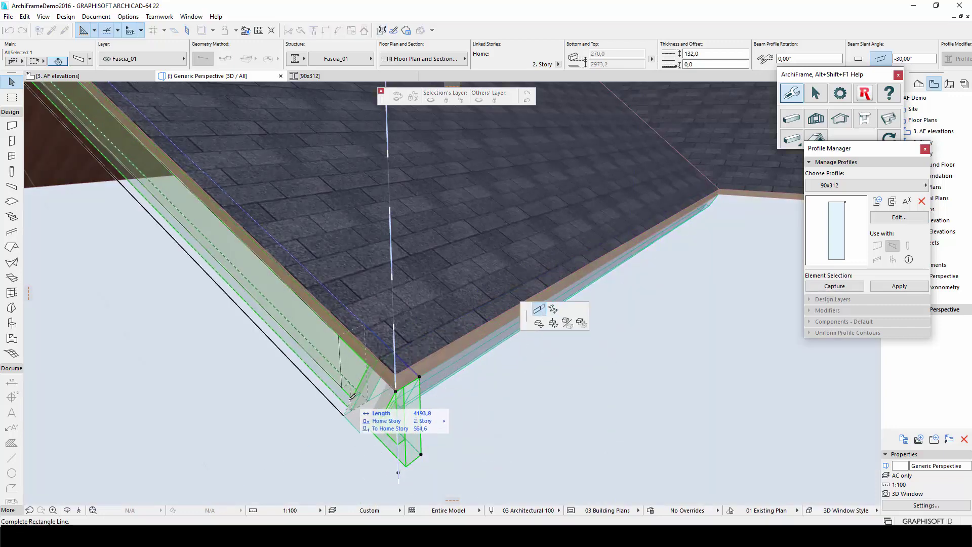
pyautogui.click(350, 410)
pyautogui.click(344, 415)
pyautogui.click(343, 415)
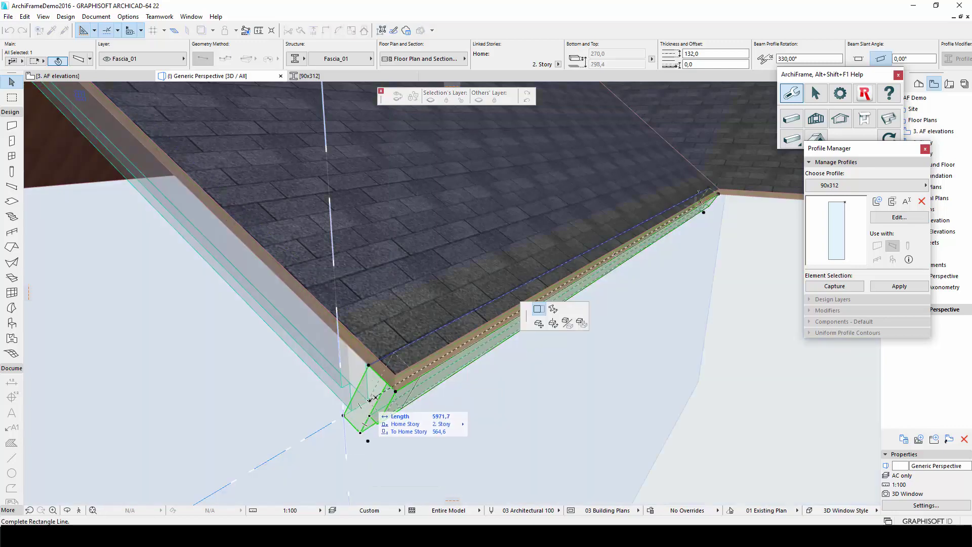
pyautogui.click(394, 426)
# Hide the roof and stretch the eave beam's near end back to the gable beam
pyautogui.click(478, 100)
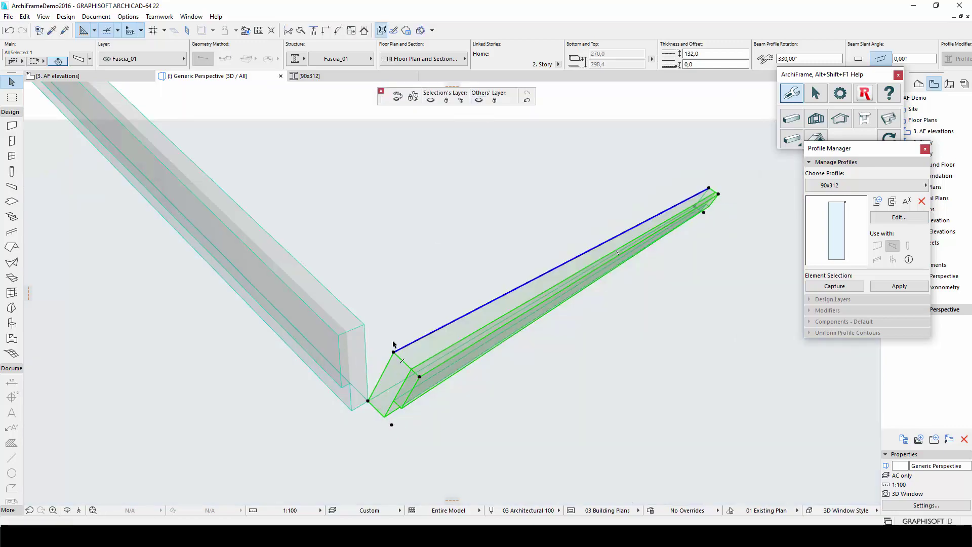
pyautogui.click(394, 353)
pyautogui.click(405, 389)
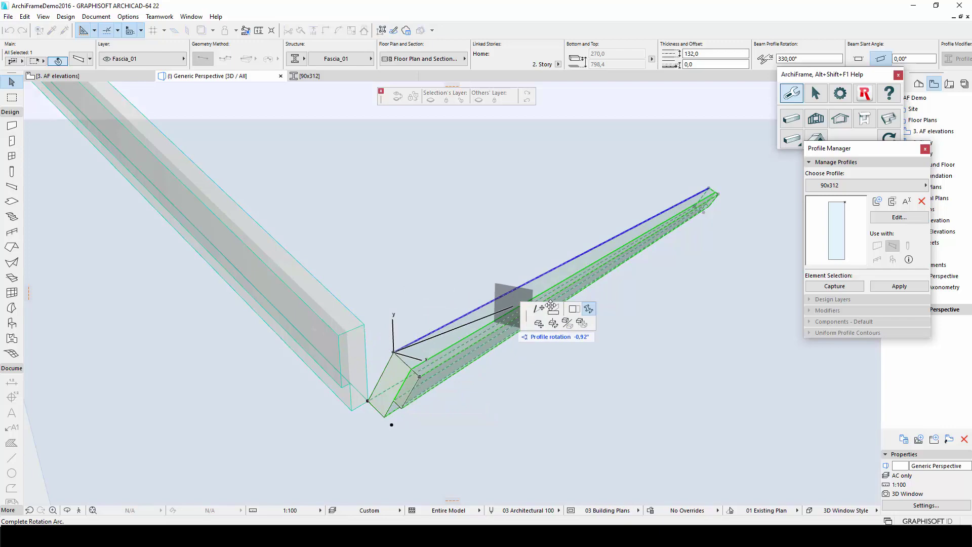
pyautogui.click(572, 310)
pyautogui.click(338, 335)
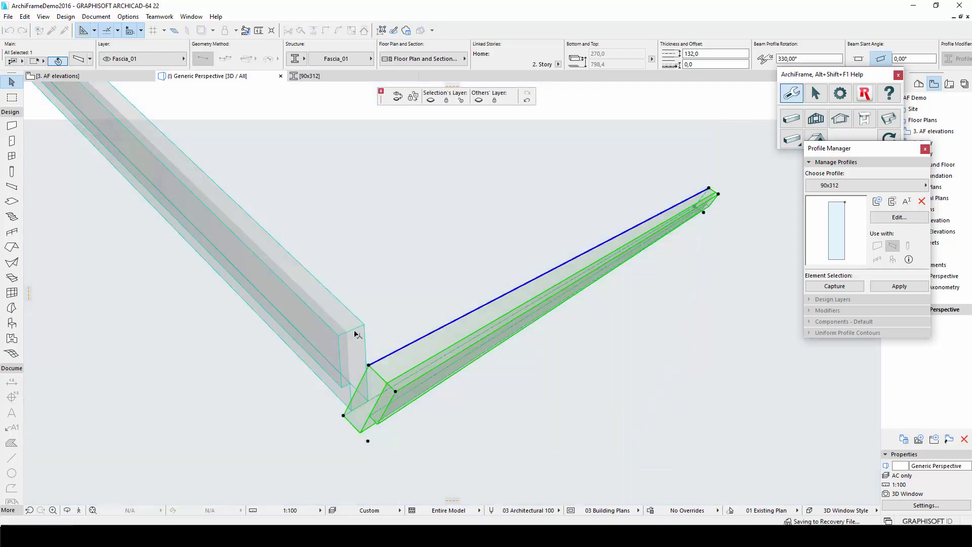
# Stretch the gable beam's lower end and the eave beam's near end to a shared corner point to form a mitred joint
pyautogui.click(364, 324)
pyautogui.click(364, 324)
pyautogui.click(393, 353)
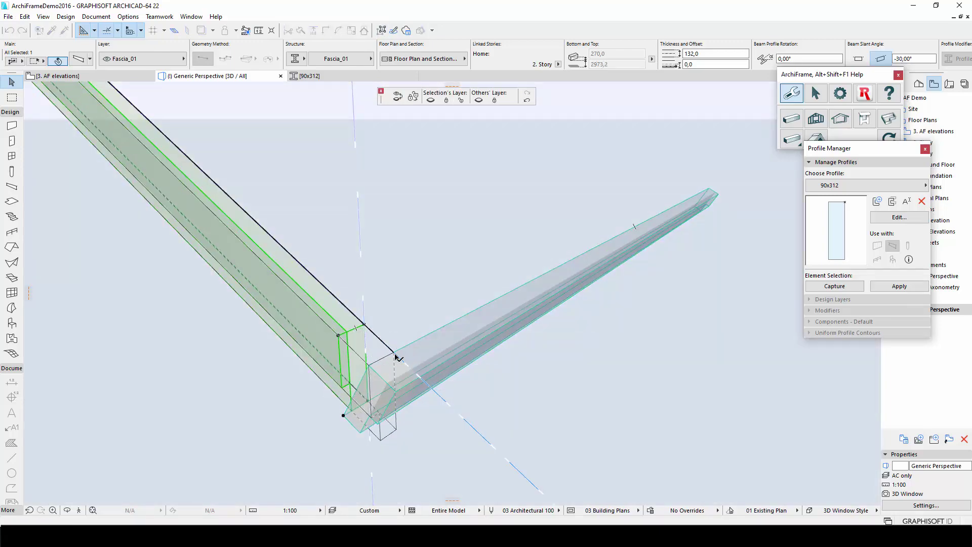
pyautogui.click(368, 365)
pyautogui.click(368, 365)
pyautogui.click(393, 352)
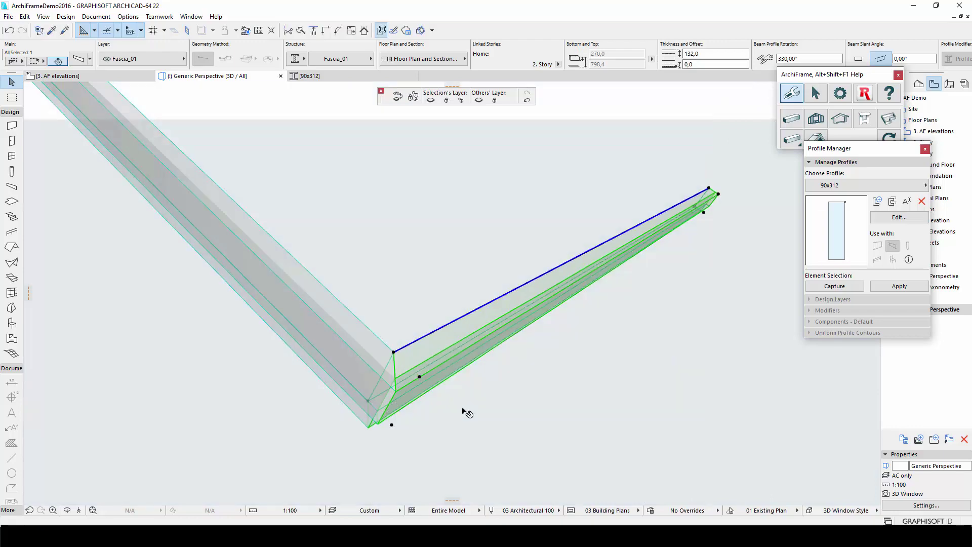
# Restore the hidden layers and open ArchiFrame's fascia tools
pyautogui.click(463, 409)
pyautogui.click(527, 100)
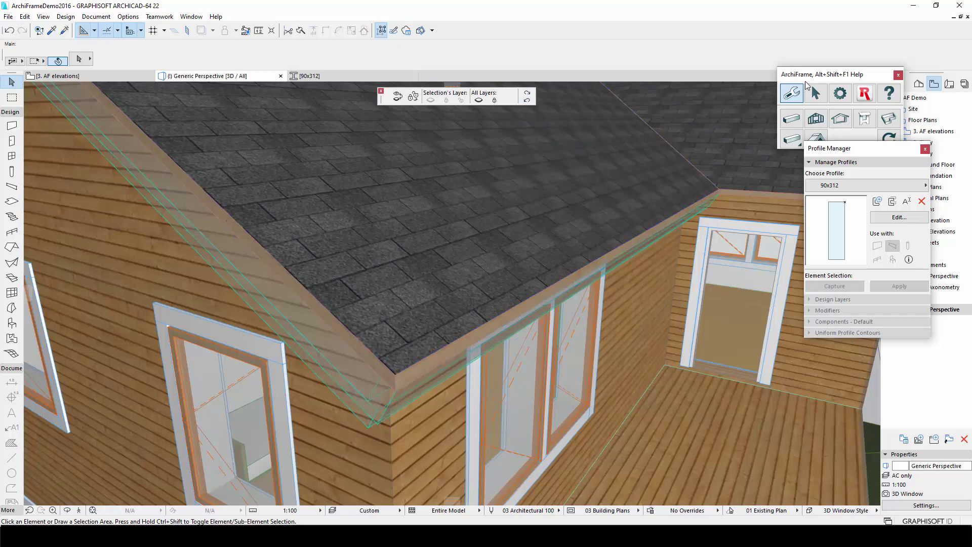
pyautogui.click(816, 137)
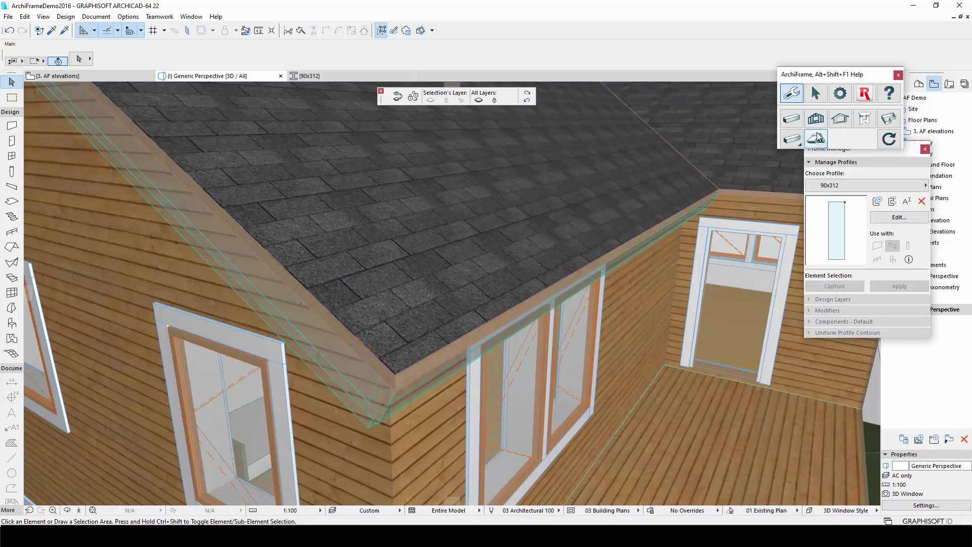
pyautogui.click(817, 137)
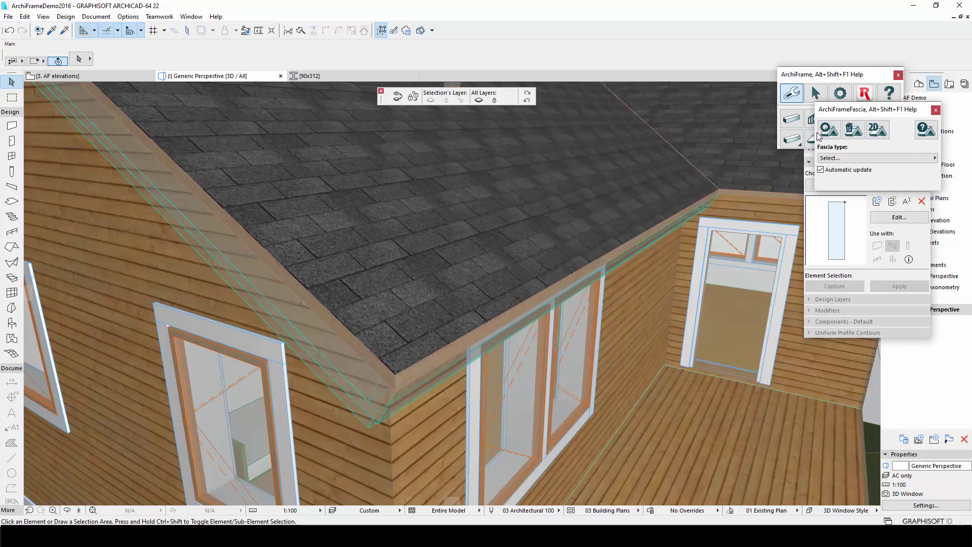
# Select the front roof plane with its gable and eave beams and create a new ArchiFrame fascia type
pyautogui.click(424, 288)
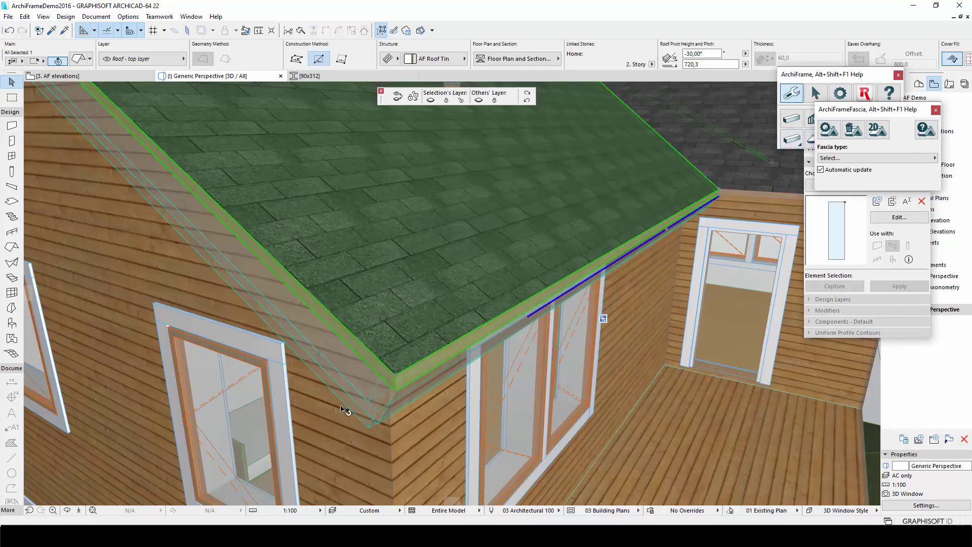
pyautogui.keyDown('shift'); pyautogui.click(405, 402); pyautogui.keyUp('shift')
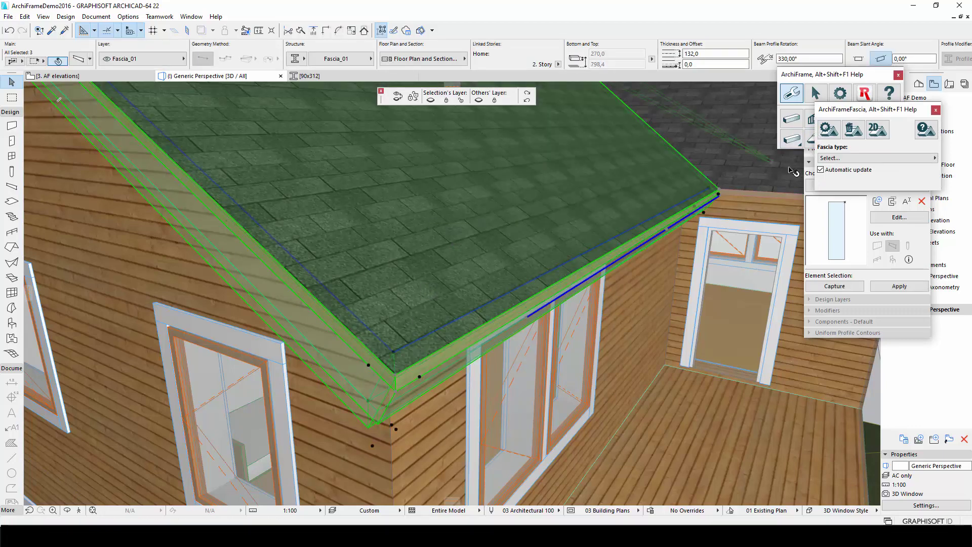
pyautogui.click(830, 131)
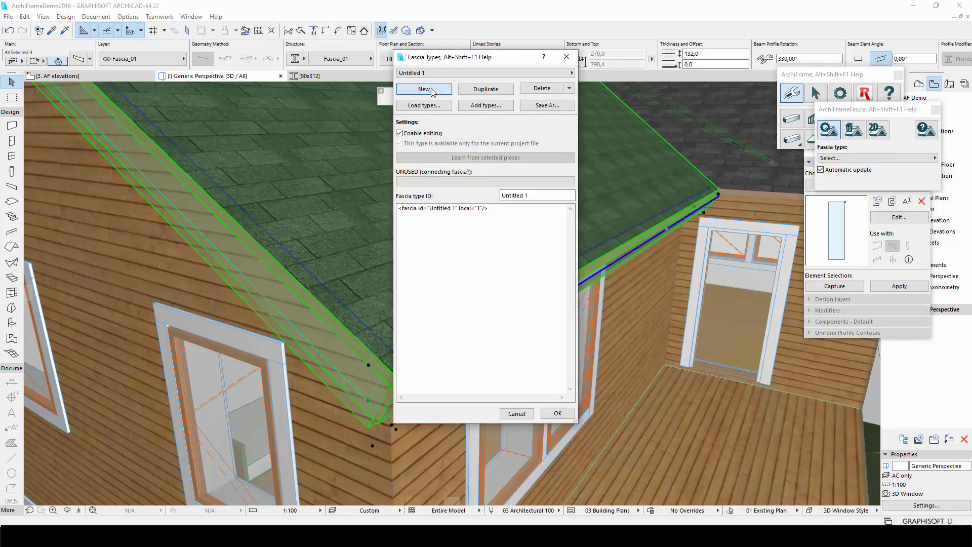
# Name the fascia type Fascia_perpendicular, learn it from the selected pieces and save it
pyautogui.click(550, 196)
pyautogui.write('Fascia_per')
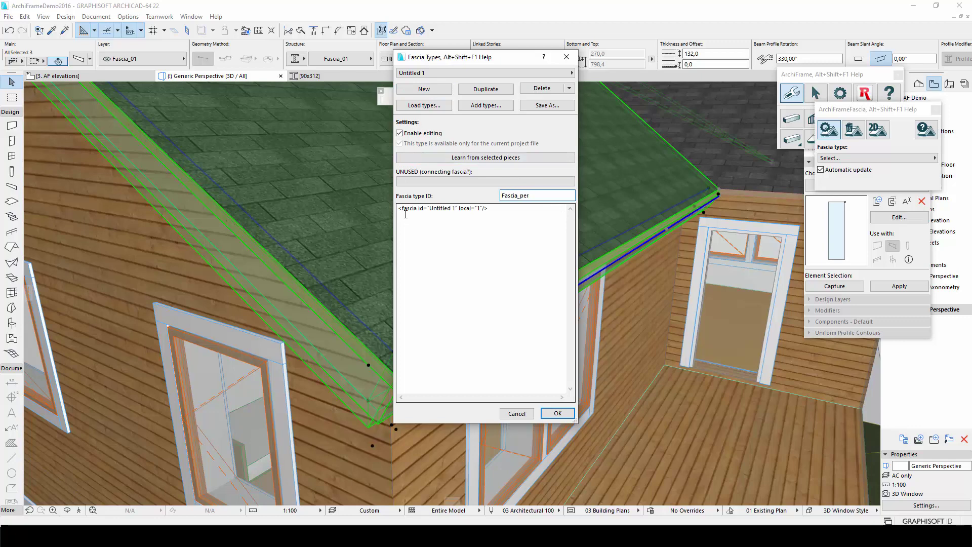
pyautogui.write('pendicular')
pyautogui.click(485, 158)
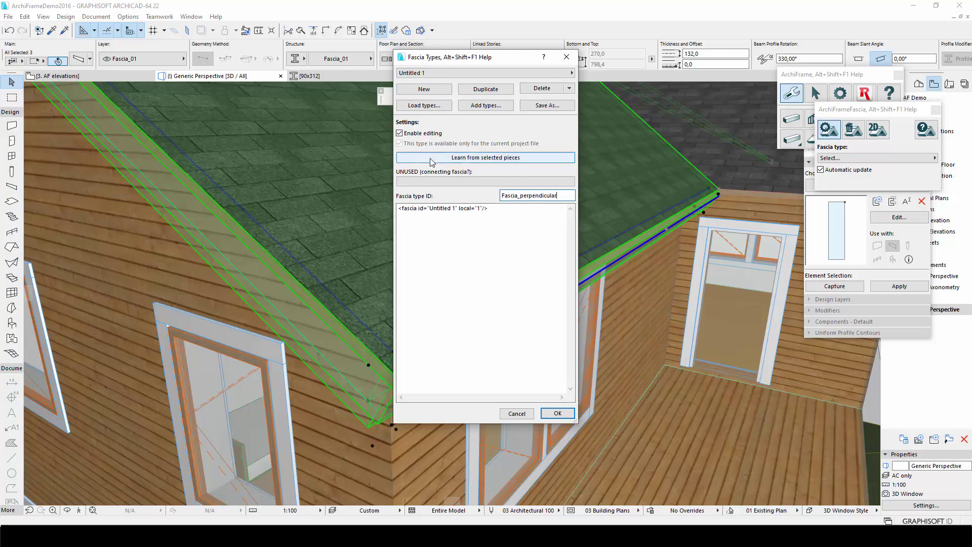
pyautogui.click(558, 414)
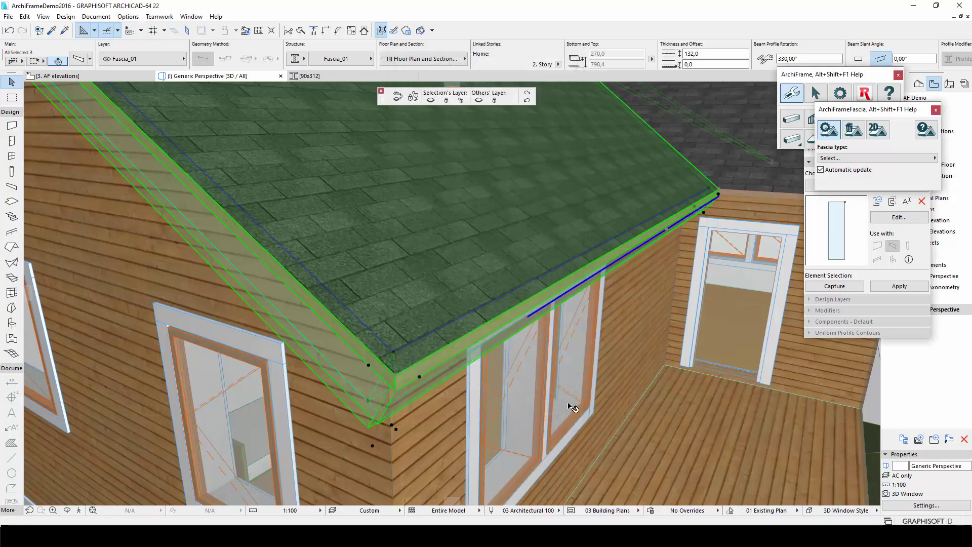
# Hide all layers except the roof and fascia layers, and delete the two manually placed fascia beams
pyautogui.click(780, 193)
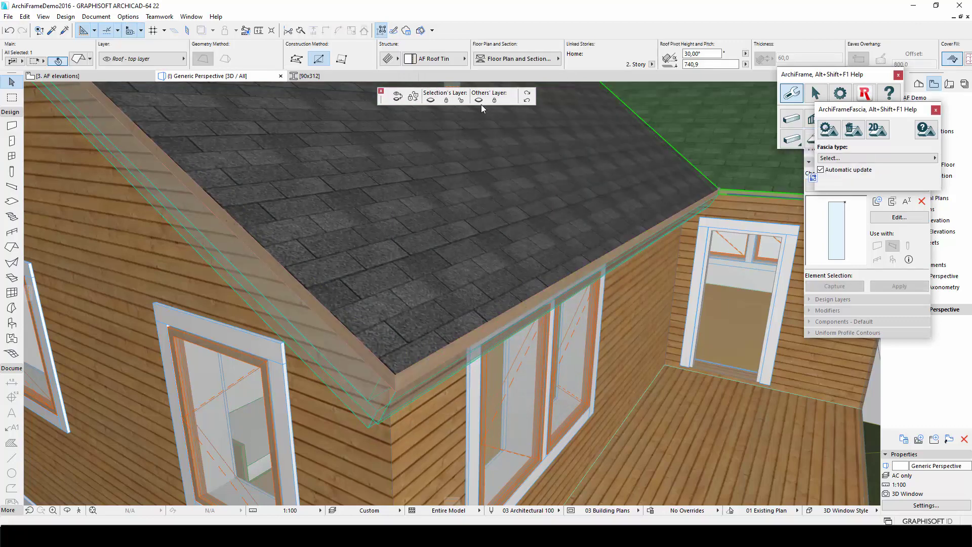
pyautogui.click(479, 101)
pyautogui.scroll(-8, 432, 324)
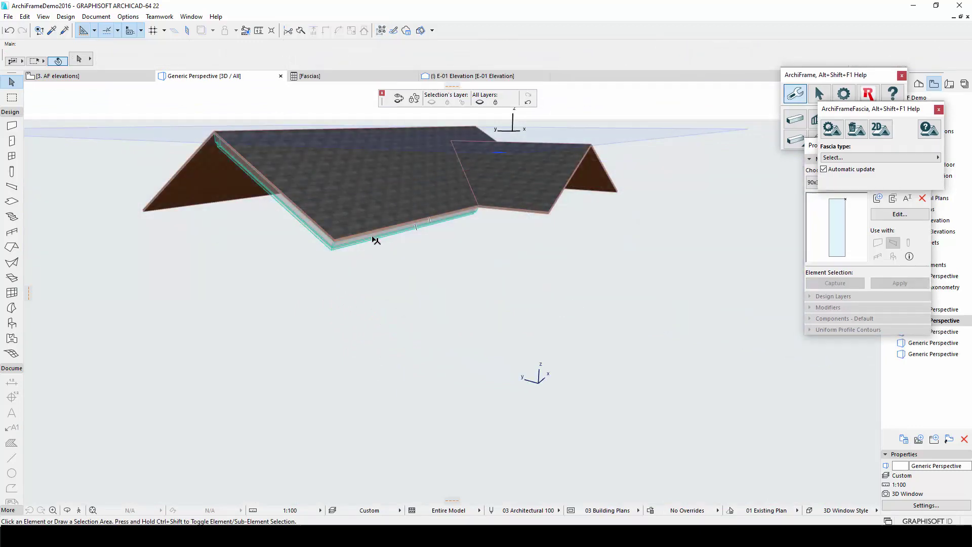
pyautogui.click(375, 240)
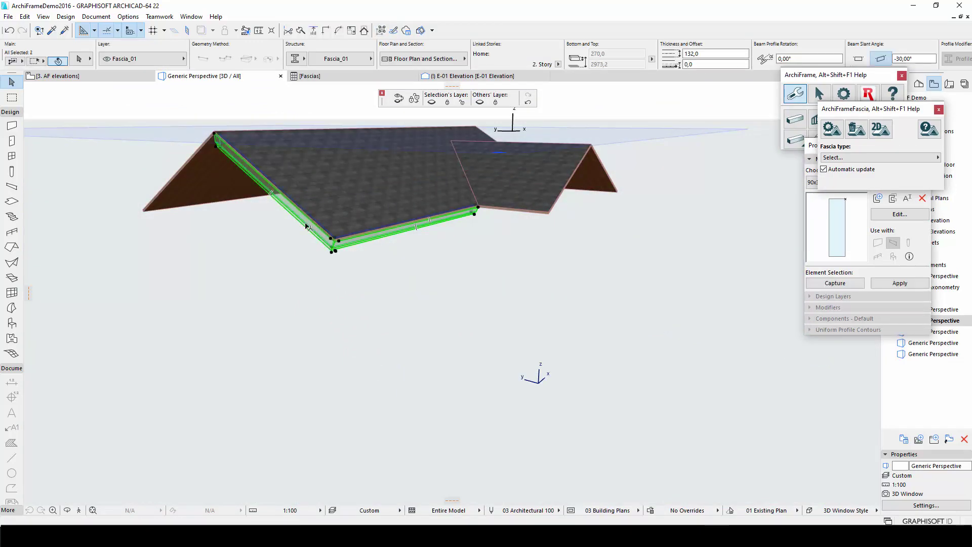
pyautogui.press('Escape')
# Select all roof planes and generate fascias along their edges with the learned fascia type
pyautogui.moveTo(709, 292); pyautogui.dragTo(112, 101)
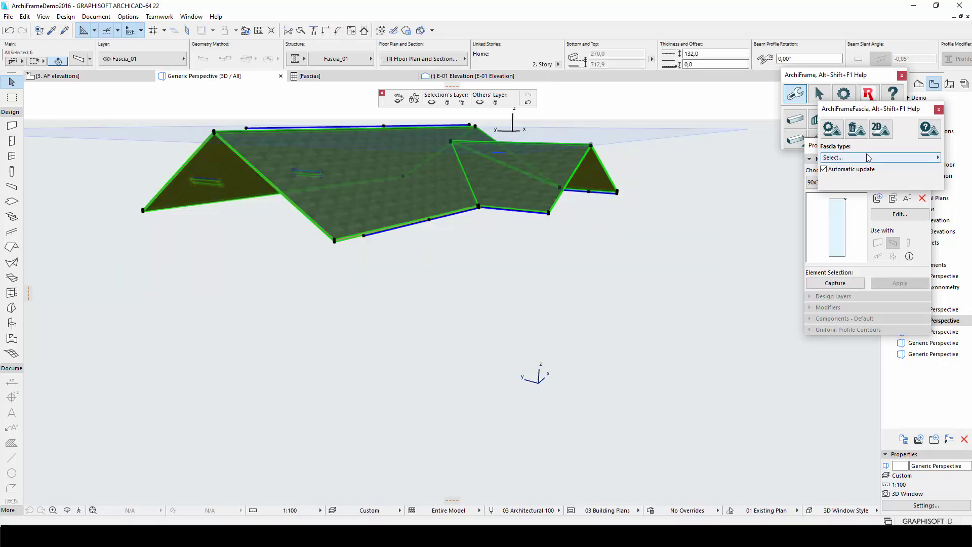
pyautogui.click(868, 157)
pyautogui.click(794, 165)
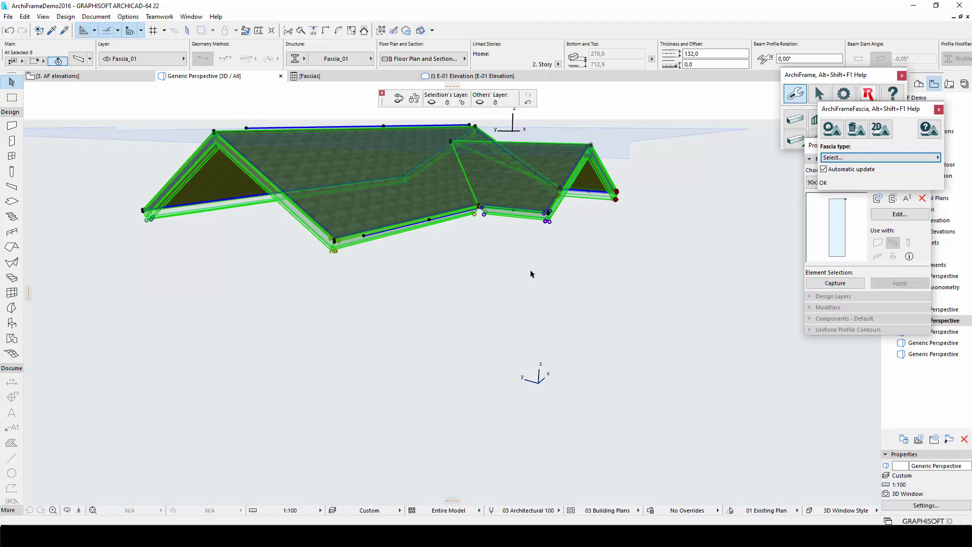
# Move the side wing's eave fascia beam along the eave so its end meets the inner roof corner
pyautogui.click(451, 293)
pyautogui.scroll(3, 302, 200)
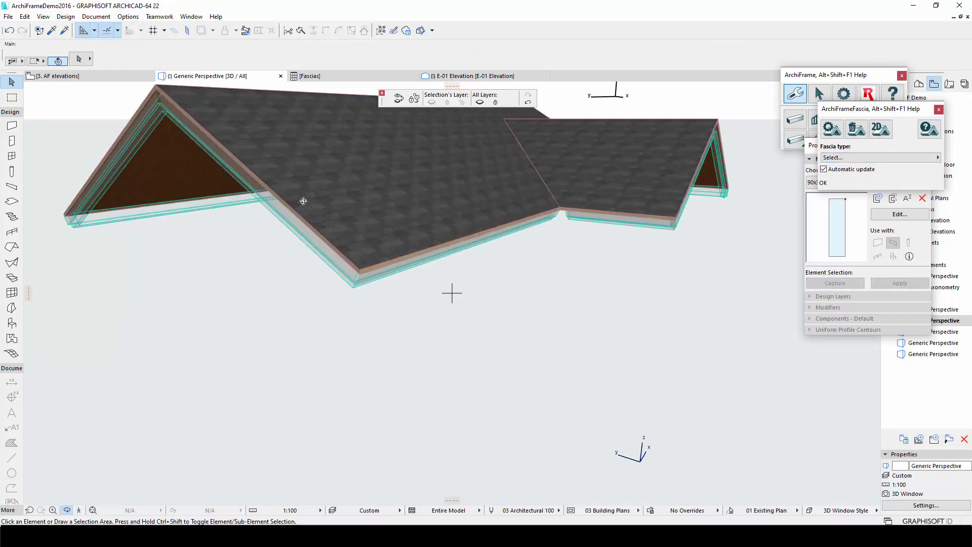
pyautogui.keyDown('shift'); pyautogui.moveTo(301, 199); pyautogui.dragTo(550, 273, button='middle'); pyautogui.keyUp('shift')
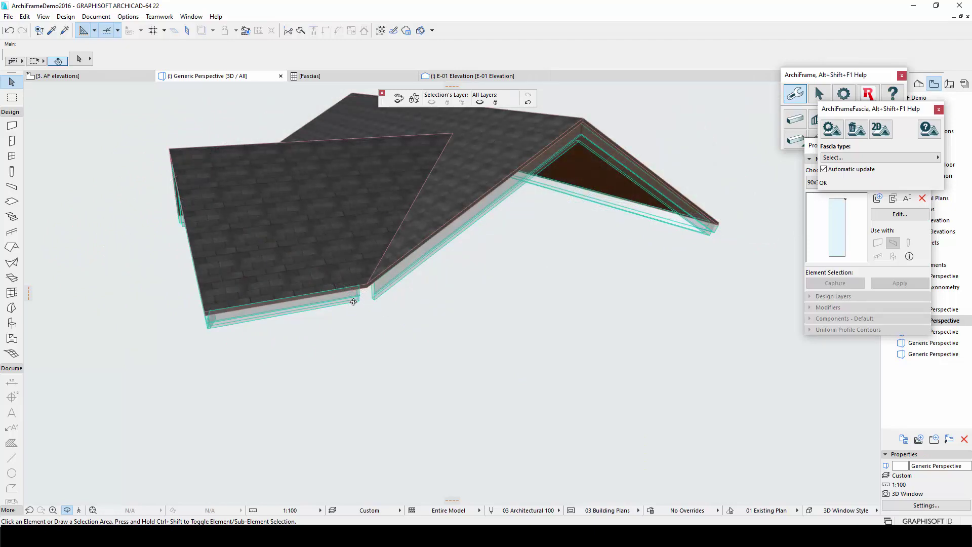
pyautogui.scroll(5, 353, 302)
pyautogui.click(395, 309)
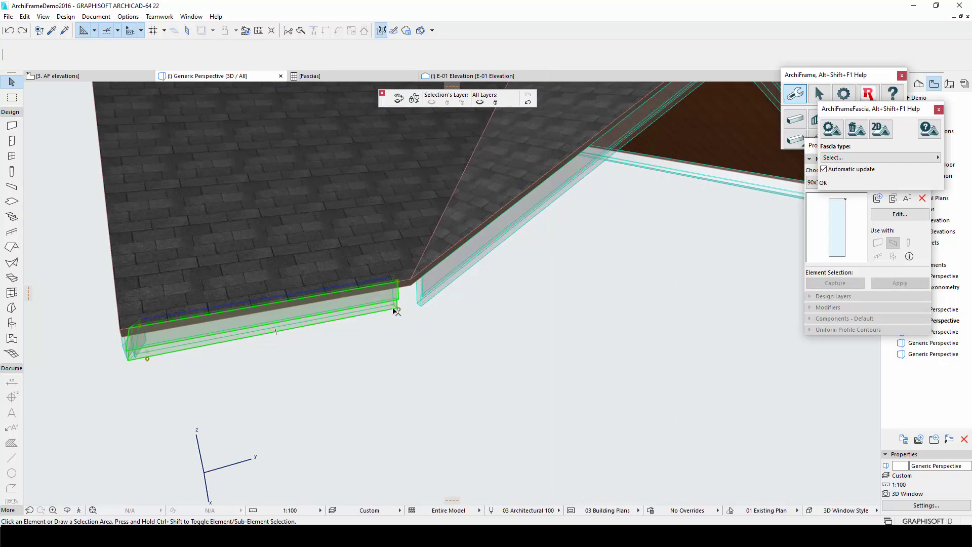
pyautogui.click(396, 310)
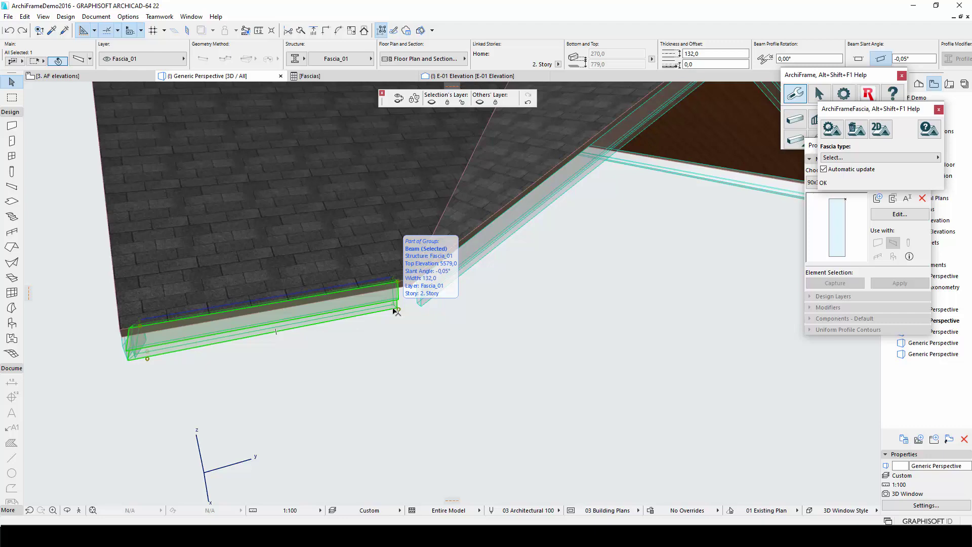
pyautogui.click(411, 288)
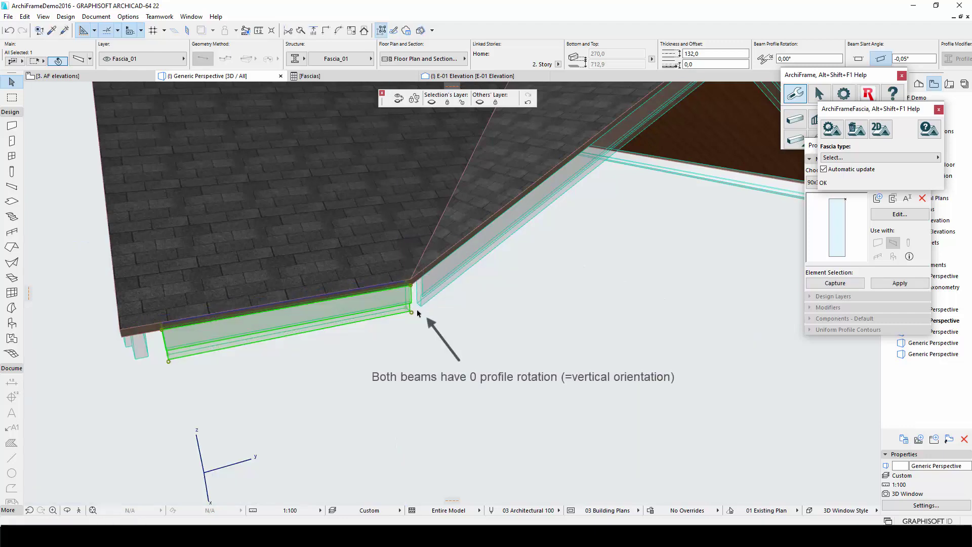
# Stretch the adjoining sloped gable fascia beam's lower end to the same inner roof corner
pyautogui.click(420, 306)
pyautogui.click(418, 274)
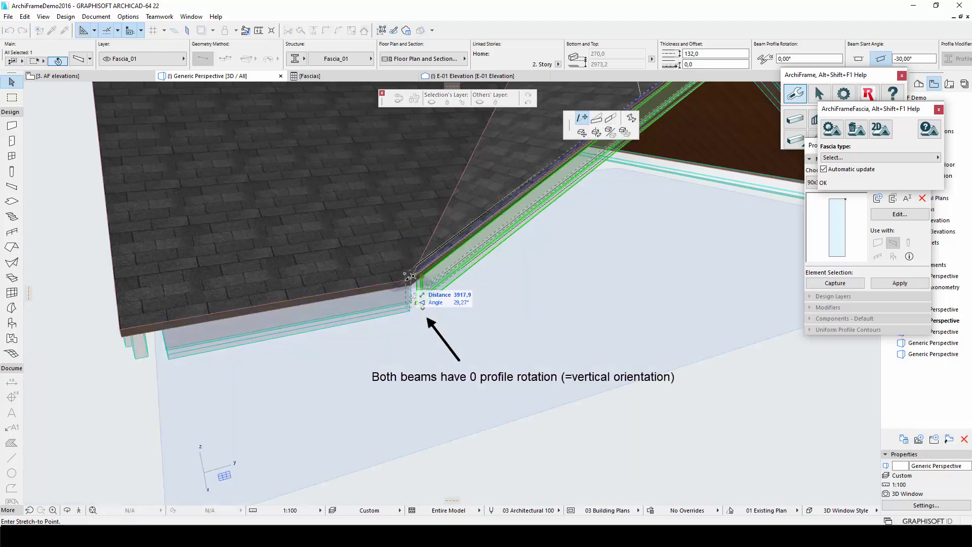
pyautogui.click(611, 118)
pyautogui.click(412, 285)
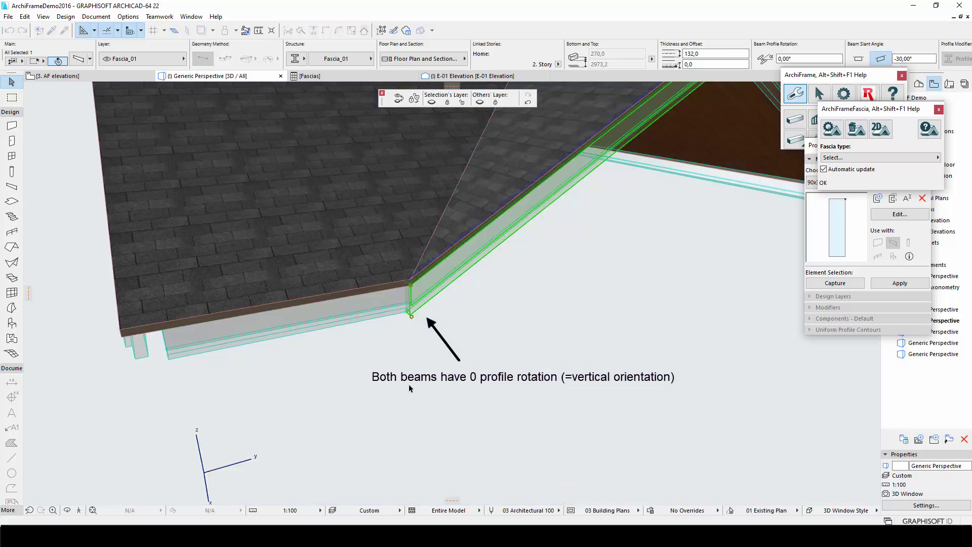
pyautogui.click(409, 385)
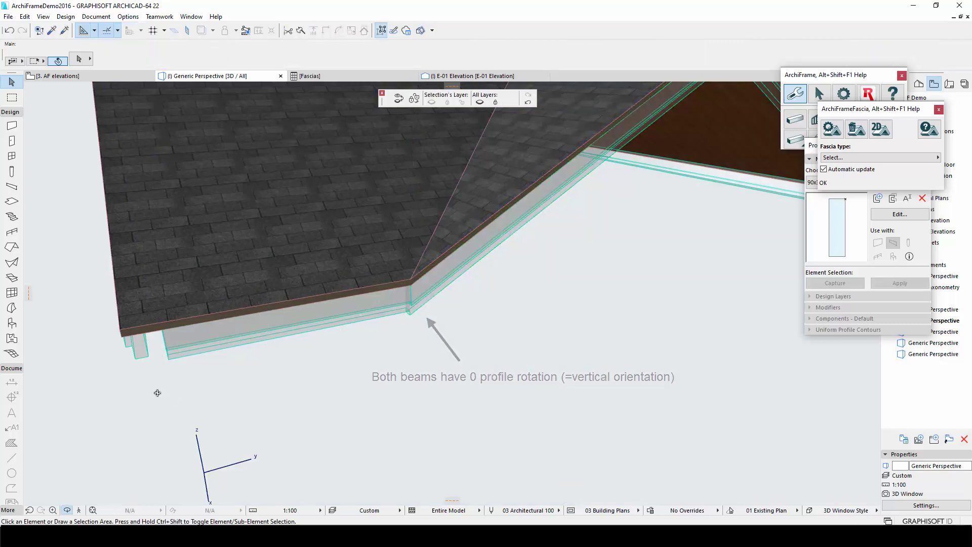
# Stretch the opposite end of the side wing's eave fascia beam to the outer roof corner
pyautogui.press('o')
pyautogui.moveTo(157, 393); pyautogui.dragTo(451, 408)
pyautogui.press('Escape')
pyautogui.click(469, 269)
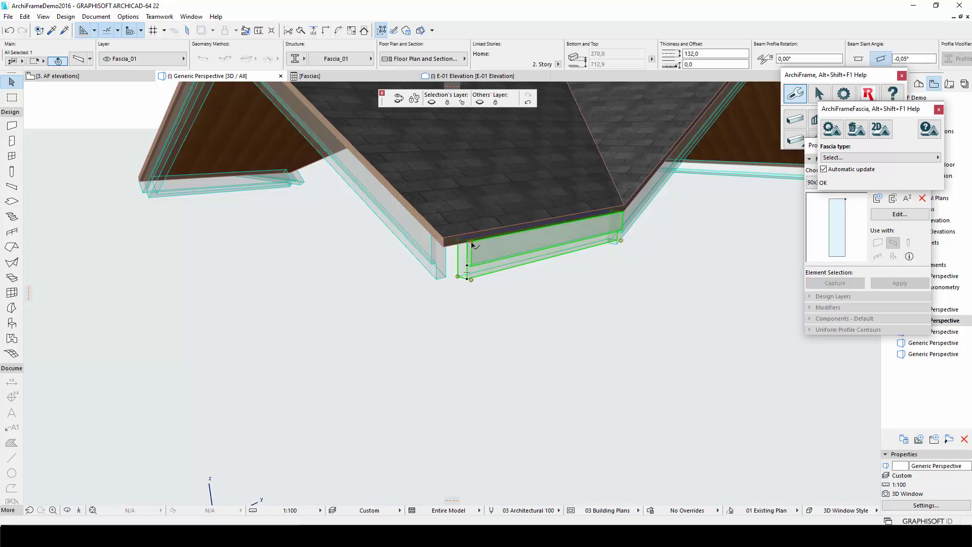
pyautogui.click(467, 268)
pyautogui.click(581, 118)
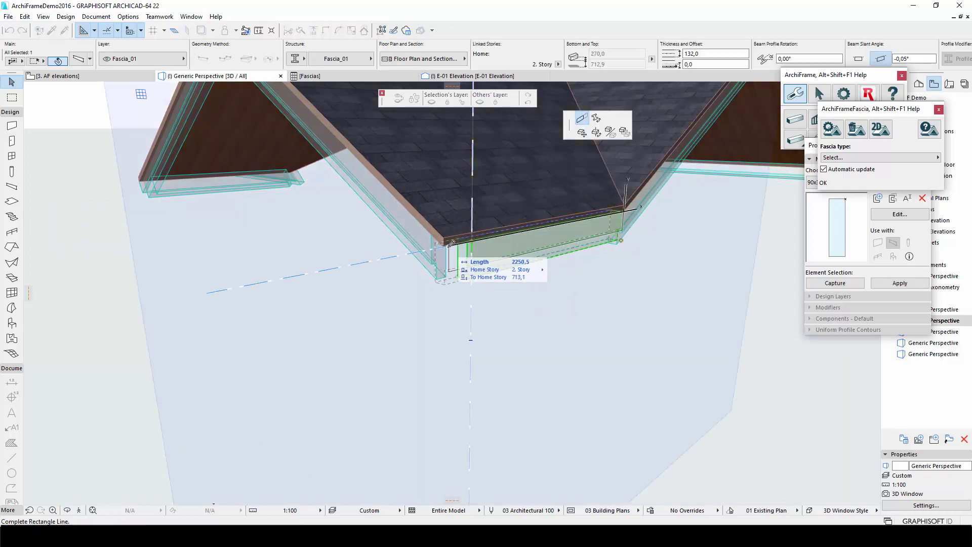
pyautogui.click(444, 247)
# Try to stretch the sloped gable fascia's lower end to the outer roof corner and undo that stretch
pyautogui.click(424, 244)
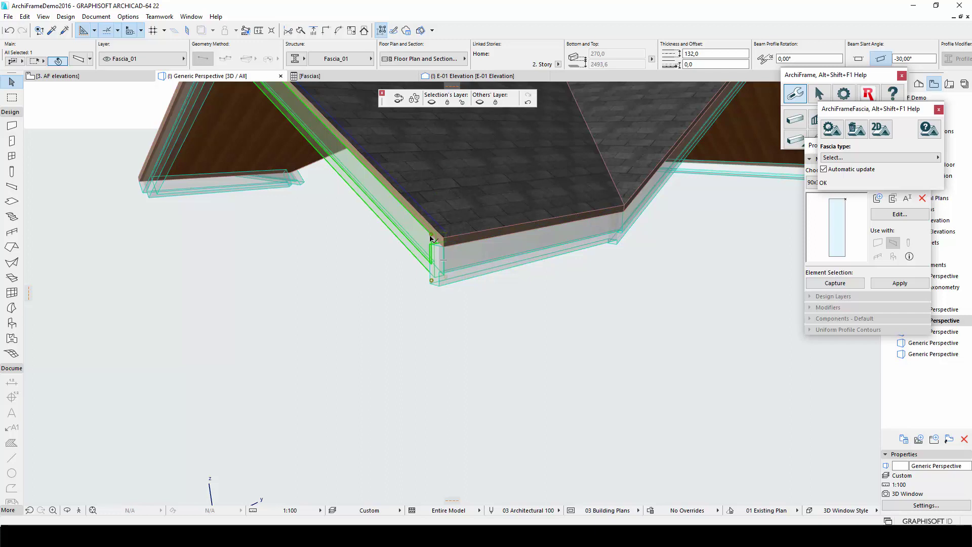
pyautogui.click(431, 235)
pyautogui.click(445, 241)
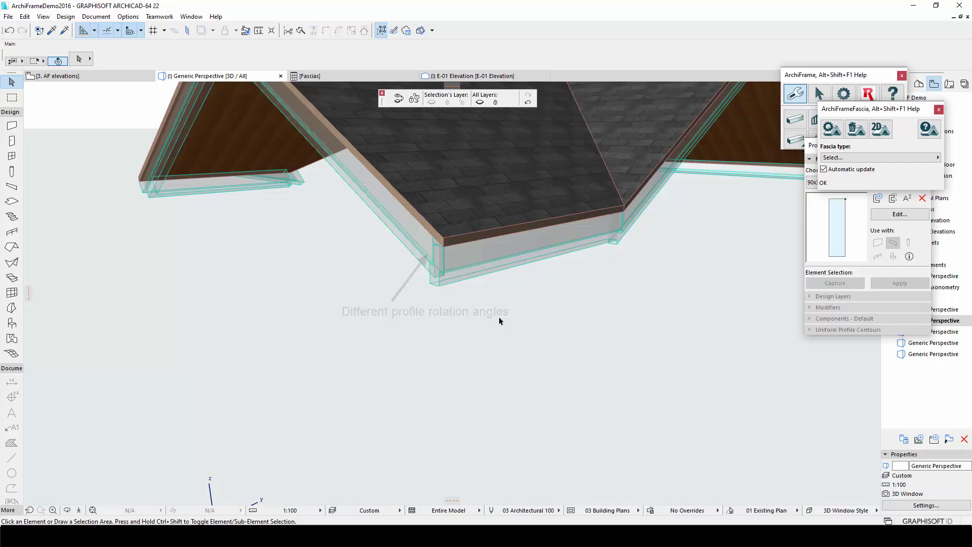
pyautogui.hotkey('ctrl', 'z')
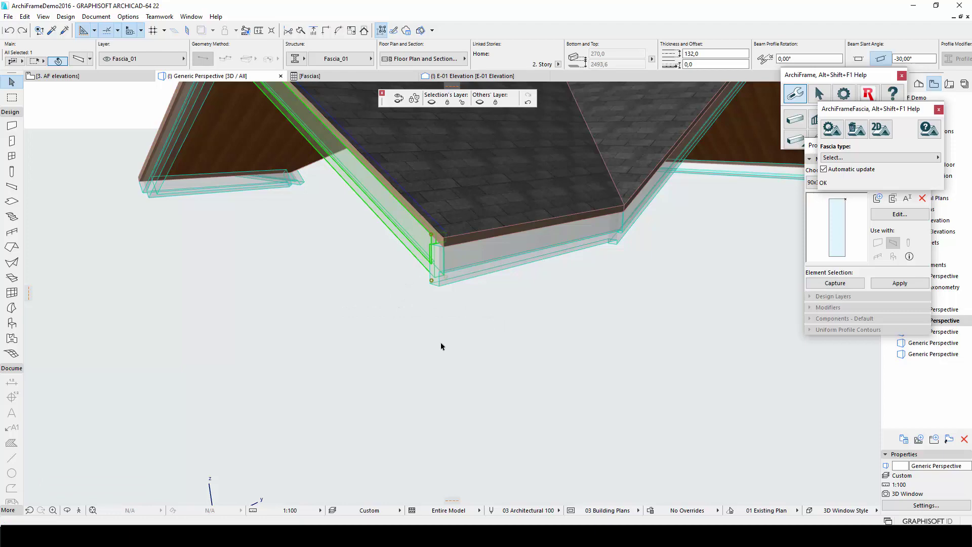
# Examine the fascia joints along the eaves and gables on the other side of the roof
pyautogui.keyDown('shift'); pyautogui.moveTo(441, 345); pyautogui.dragTo(525, 365, button='middle'); pyautogui.keyUp('shift')
pyautogui.keyDown('shift'); pyautogui.moveTo(284, 296); pyautogui.dragTo(540, 226, button='middle'); pyautogui.keyUp('shift')
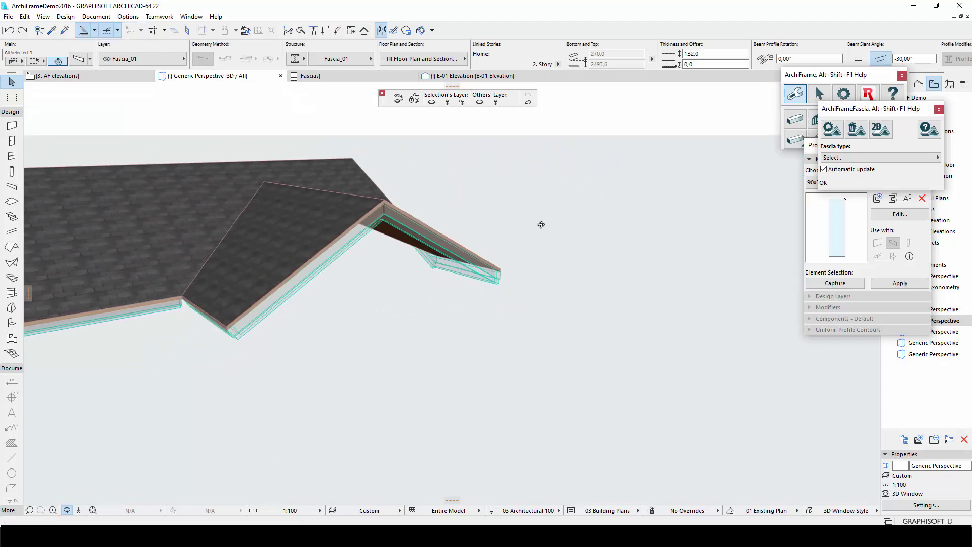
pyautogui.scroll(4, 144, 300)
pyautogui.keyDown('shift'); pyautogui.moveTo(144, 300); pyautogui.dragTo(208, 302, button='middle'); pyautogui.keyUp('shift')
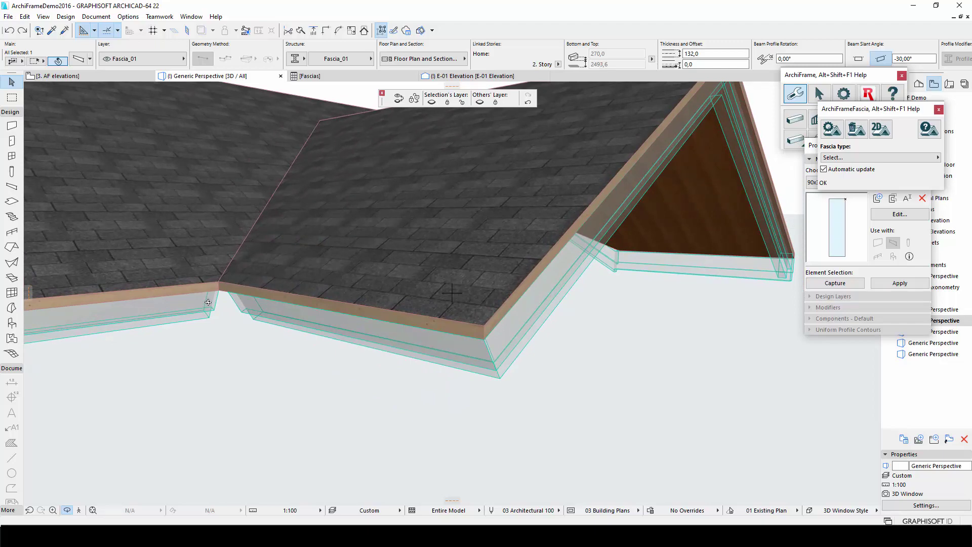
pyautogui.scroll(-10, 207, 302)
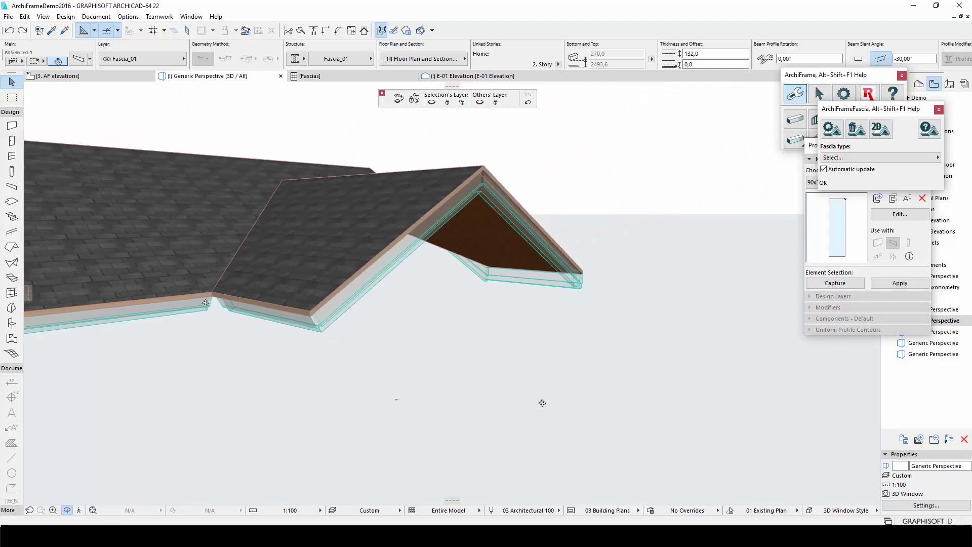
pyautogui.scroll(-1, 205, 303)
pyautogui.keyDown('shift'); pyautogui.moveTo(282, 347); pyautogui.dragTo(410, 363, button='middle'); pyautogui.keyUp('shift')
# Select all roof planes with their fascias and drag a copy of the whole roof beside the original
pyautogui.click(417, 287)
pyautogui.moveTo(427, 206); pyautogui.dragTo(32, 427)
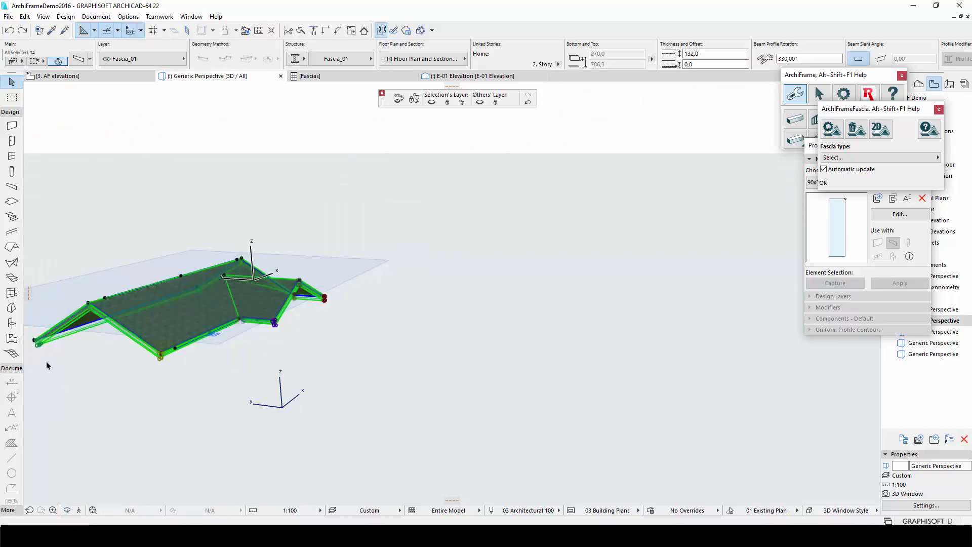
pyautogui.click(24, 17)
pyautogui.moveTo(76, 202)
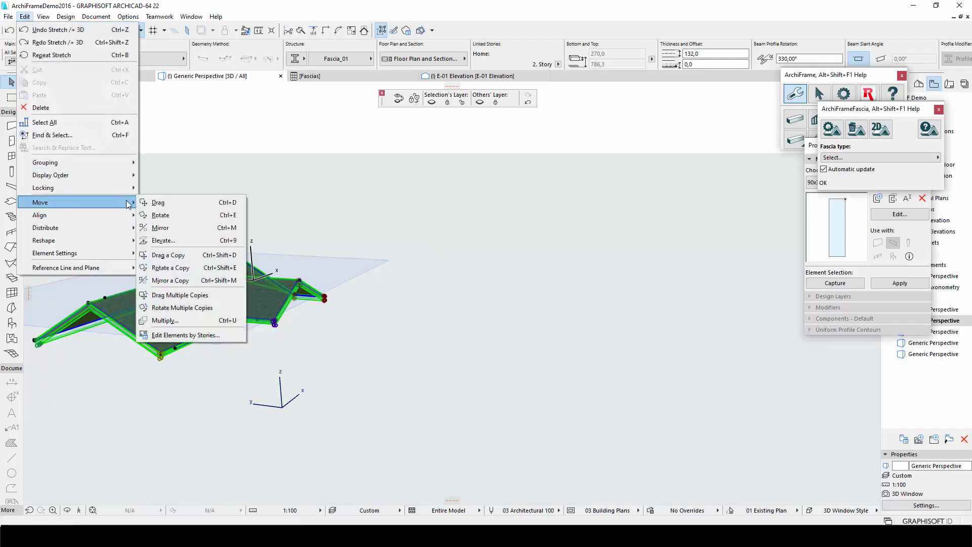
pyautogui.click(170, 255)
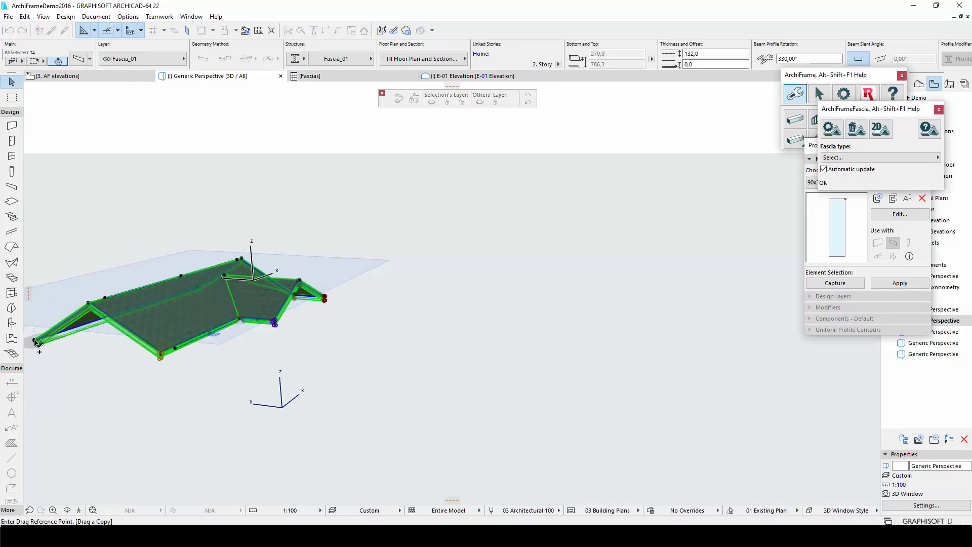
pyautogui.click(35, 342)
pyautogui.click(405, 381)
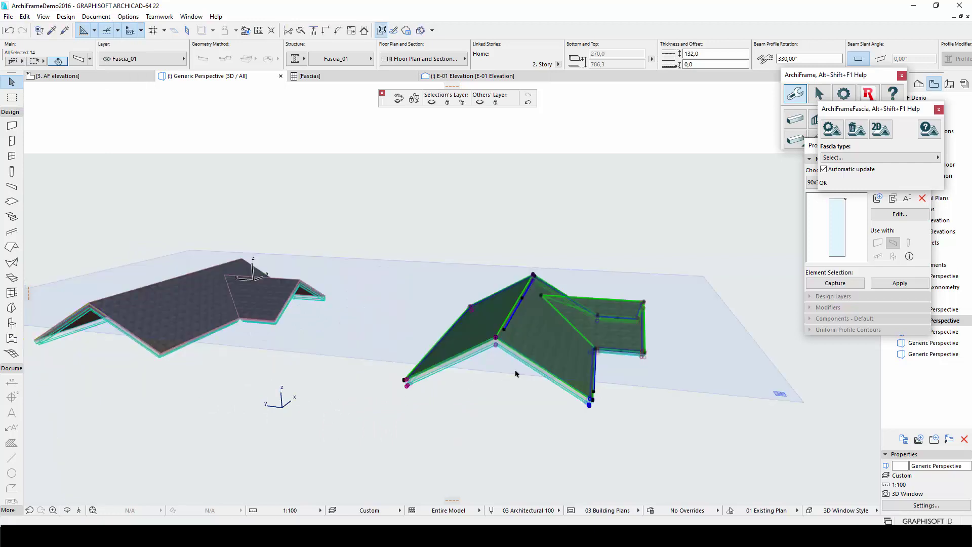
pyautogui.press('Escape')
# Set the pitch of the copied roof's front side-wing plane to 40°
pyautogui.scroll(5, 726, 362)
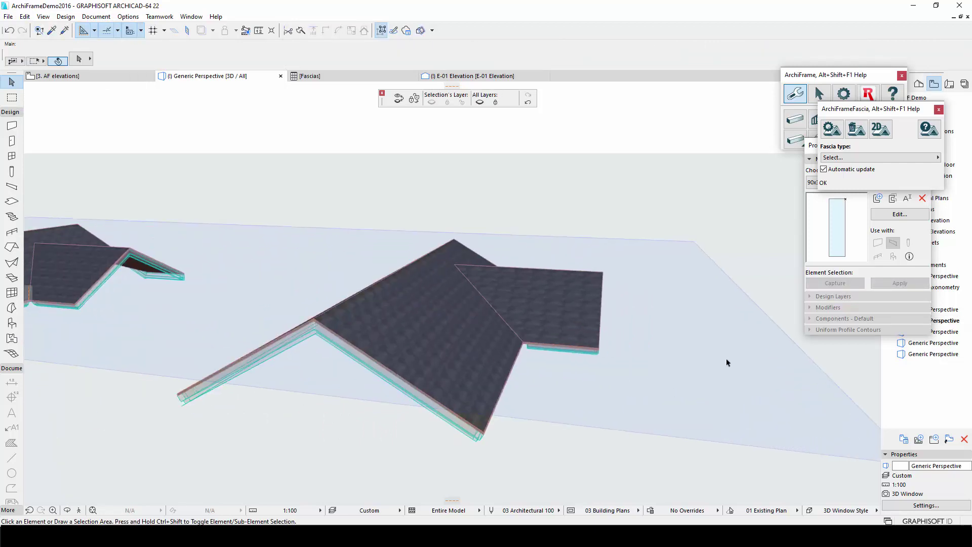
pyautogui.keyDown('shift'); pyautogui.moveTo(651, 410); pyautogui.dragTo(551, 398, button='middle'); pyautogui.keyUp('shift')
pyautogui.scroll(5, 397, 399)
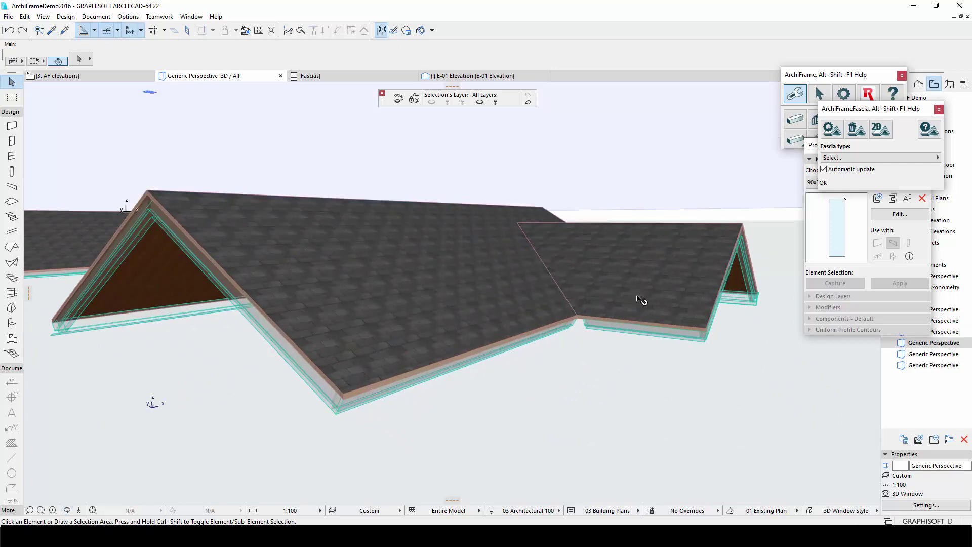
pyautogui.click(640, 299)
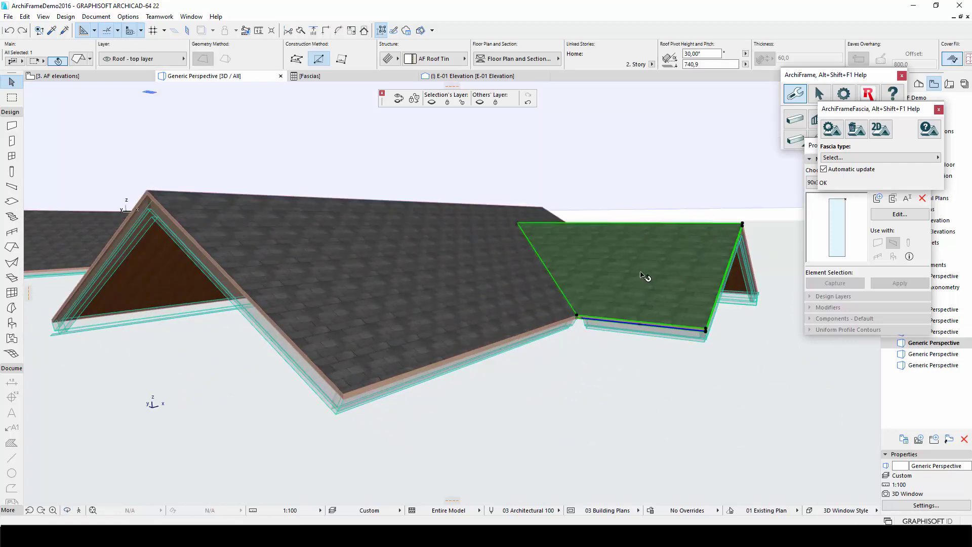
pyautogui.write('40')
pyautogui.press('Return')
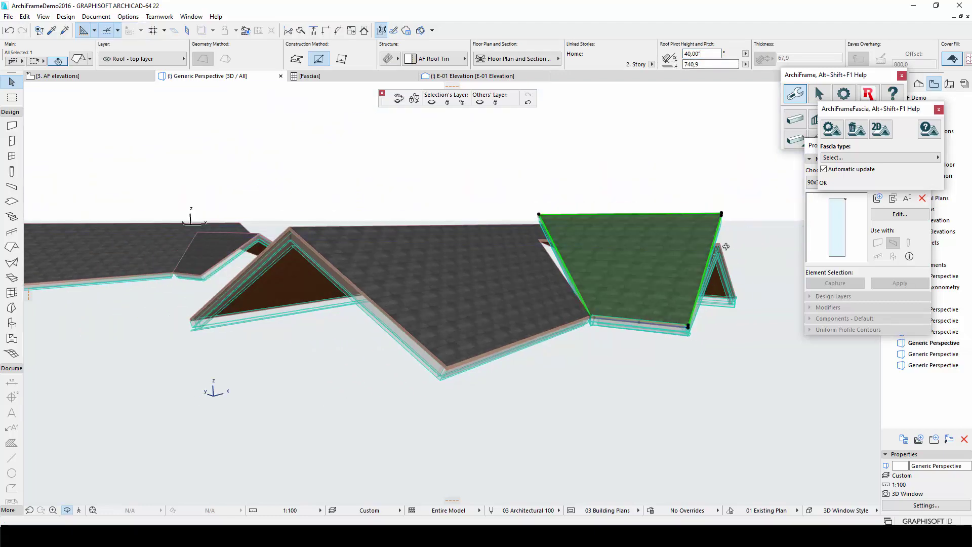
# Examine the fascias around the changed side-wing plane, undo the pitch change and clear the selection
pyautogui.moveTo(694, 258)
pyautogui.keyDown('shift'); pyautogui.mouseDown(button='middle')
pyautogui.moveTo(557, 294)
pyautogui.moveTo(408, 301)
pyautogui.moveTo(195, 282)
pyautogui.moveTo(394, 296)
pyautogui.moveTo(418, 319)
pyautogui.moveTo(629, 288)
pyautogui.moveTo(807, 278)
pyautogui.moveTo(760, 278)
pyautogui.moveTo(707, 255)
pyautogui.mouseUp(button='middle'); pyautogui.keyUp('shift')
pyautogui.scroll(1, 707, 256)
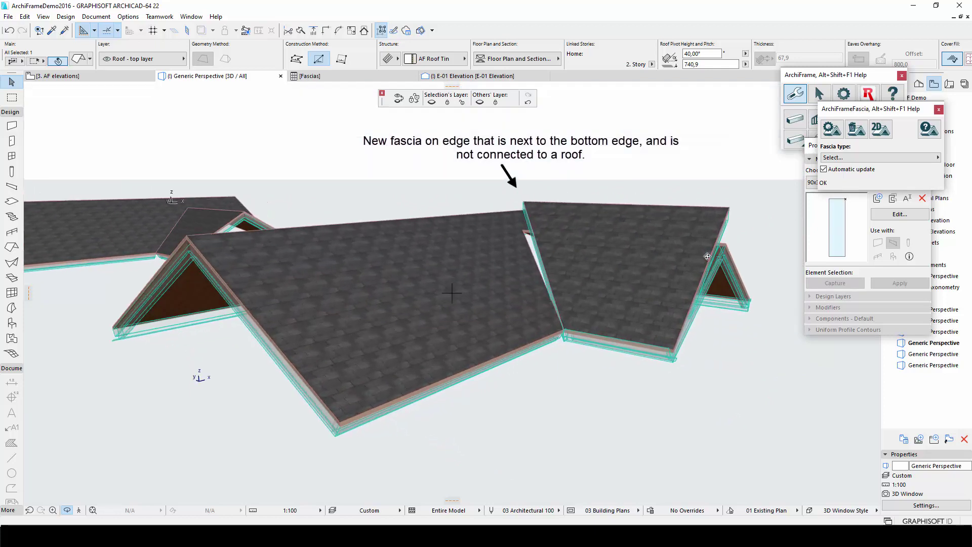
pyautogui.click(708, 256)
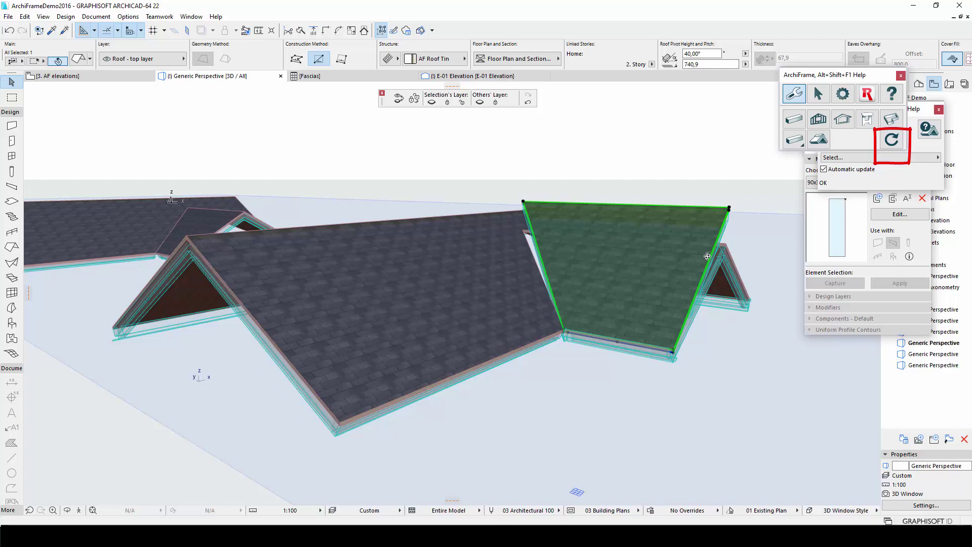
pyautogui.hotkey('ctrl', 'z')
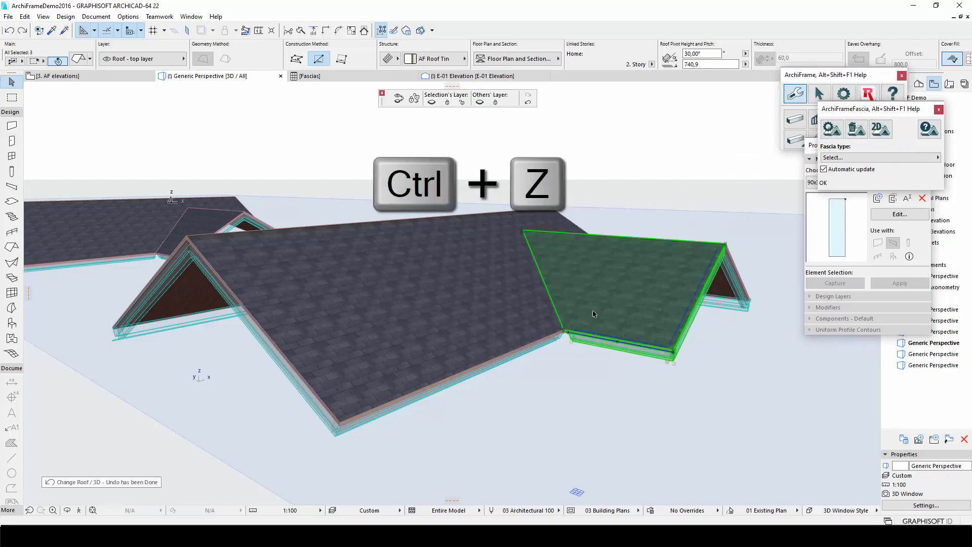
pyautogui.click(562, 380)
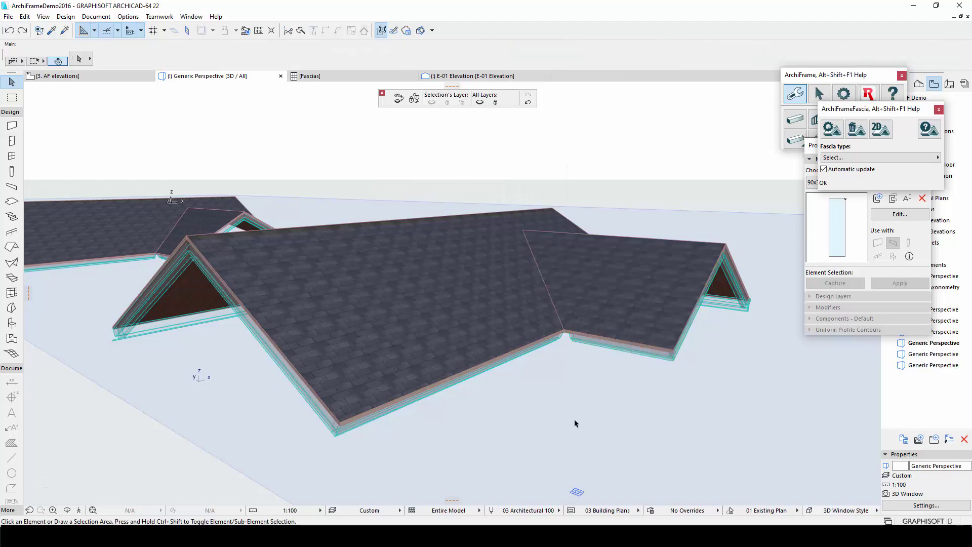
# Change the profile of the copied roof's long front eave fascia beam to Fascia2
pyautogui.scroll(5, 364, 426)
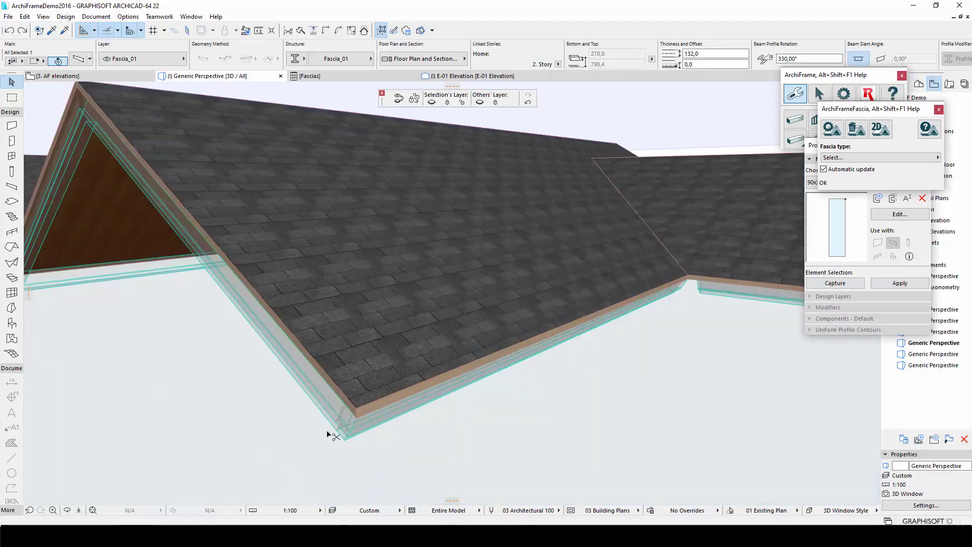
pyautogui.click(368, 409)
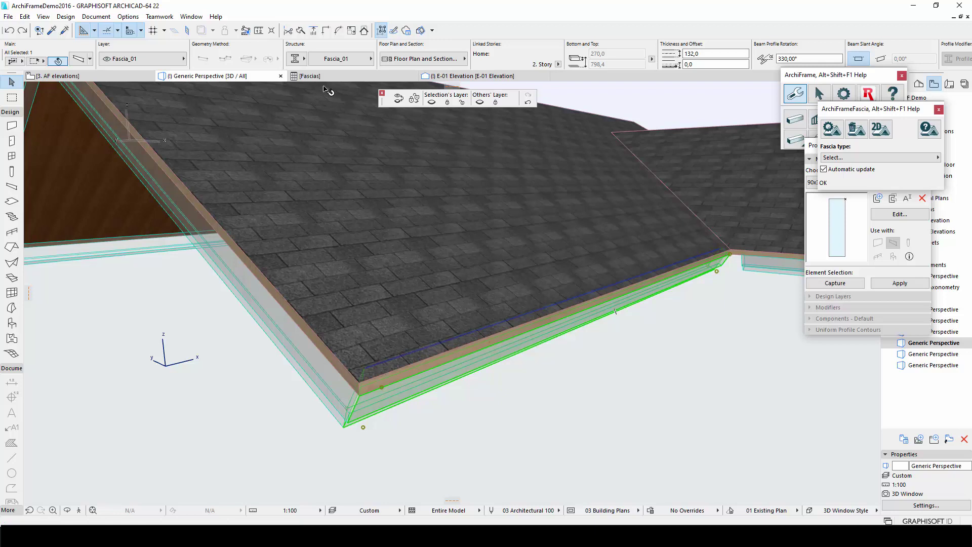
pyautogui.click(343, 61)
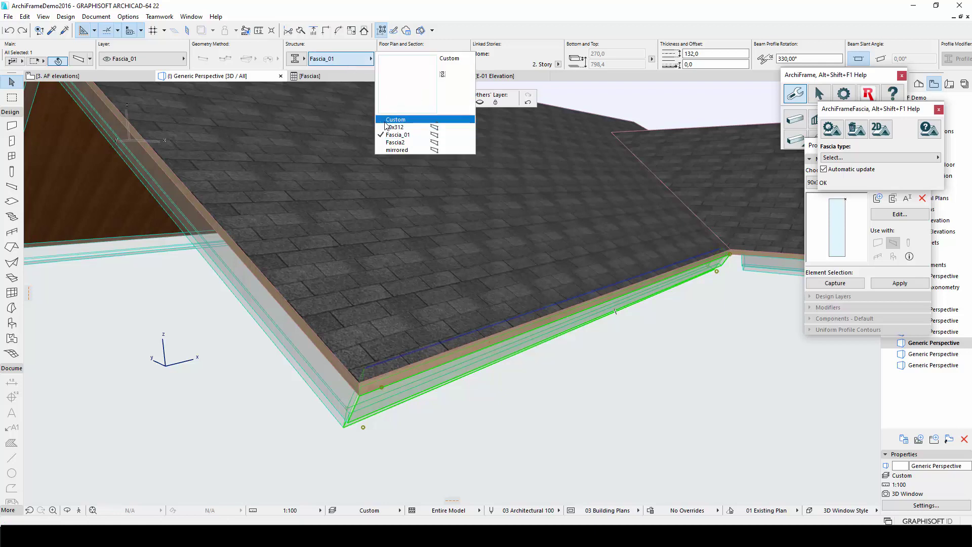
pyautogui.click(400, 142)
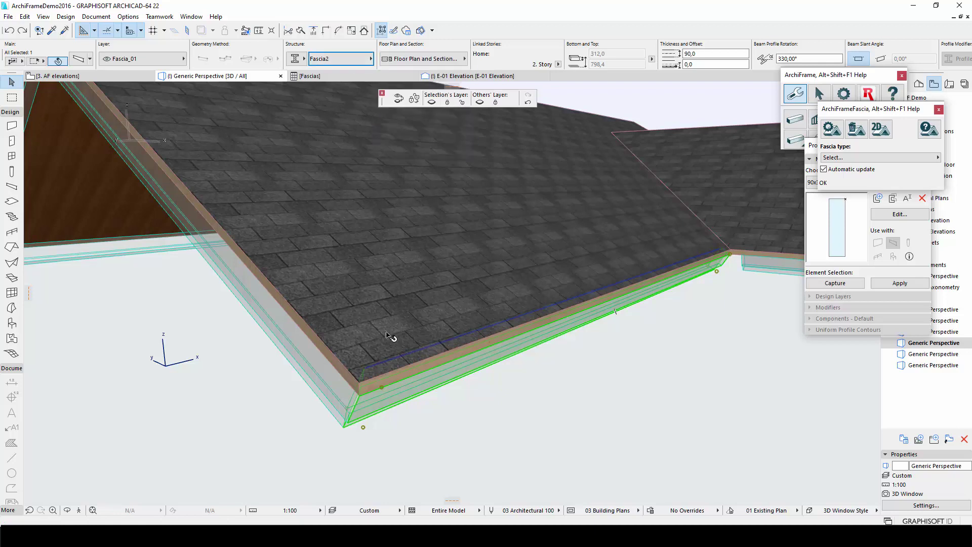
# Rotate the long front eave fascia beam's profile to a vertical 0° rotation
pyautogui.click(378, 383)
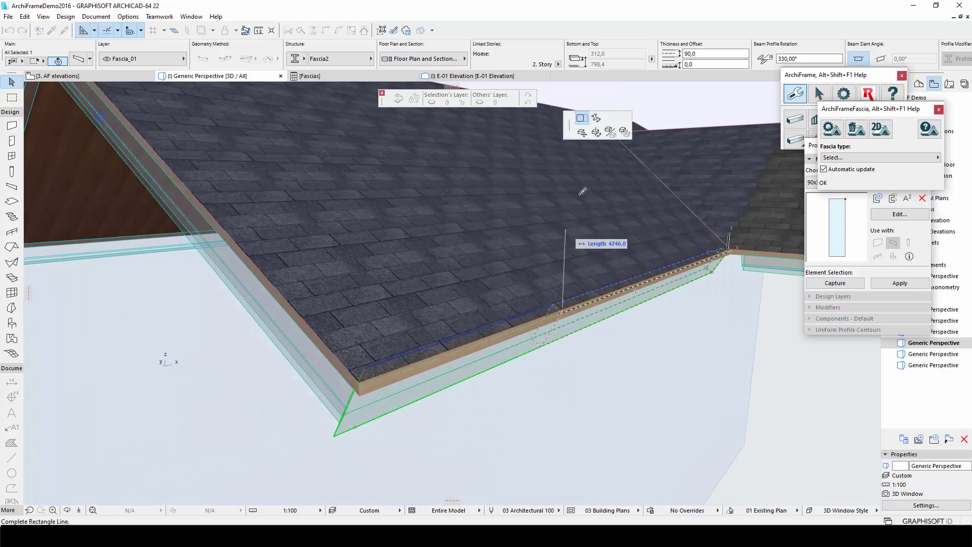
pyautogui.click(596, 117)
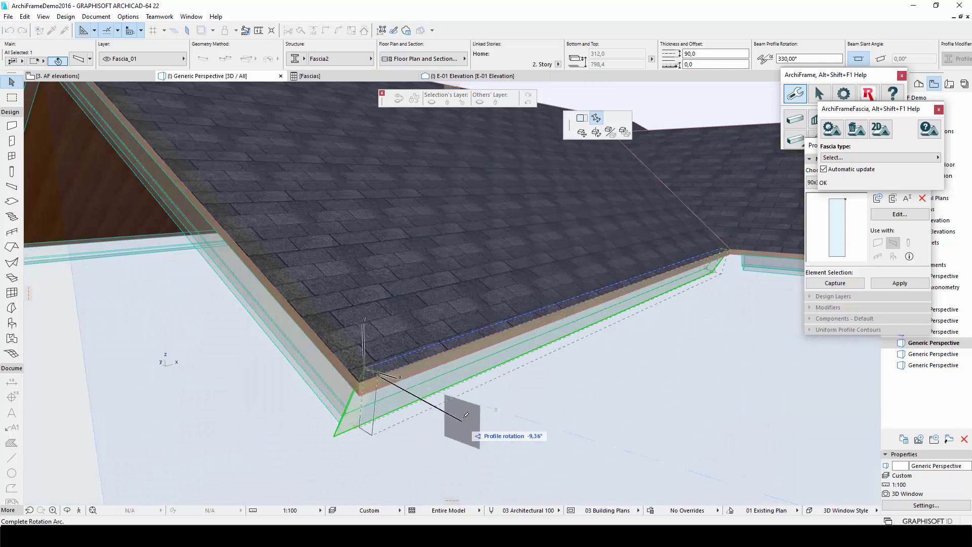
pyautogui.click(478, 401)
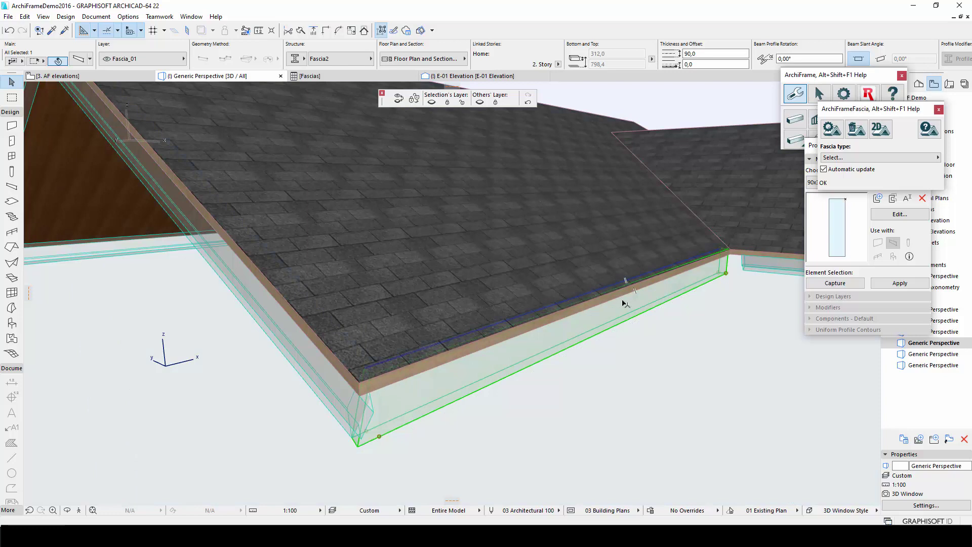
# Move the long front eave fascia beam so its upper corner meets the lower edge of the roof
pyautogui.hotkey('ctrl', 'd')
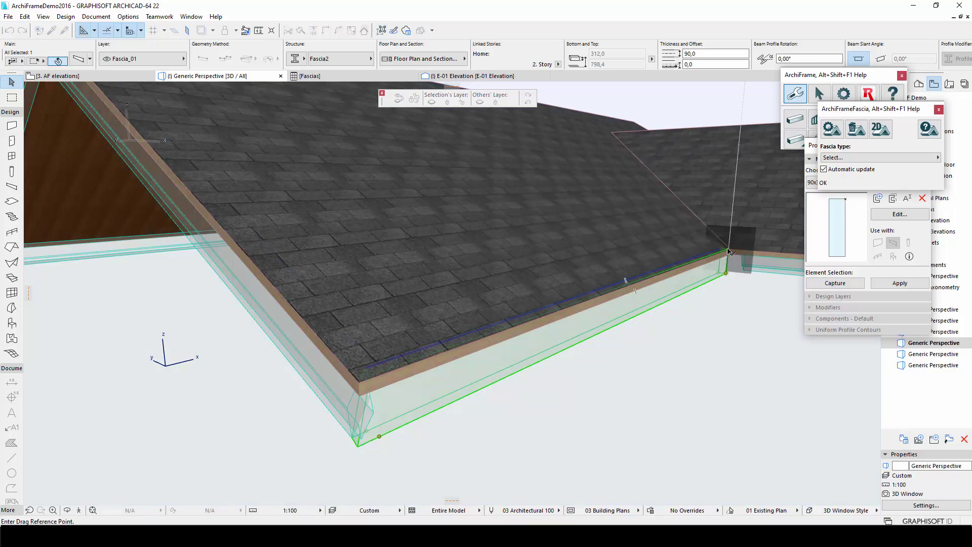
pyautogui.click(728, 250)
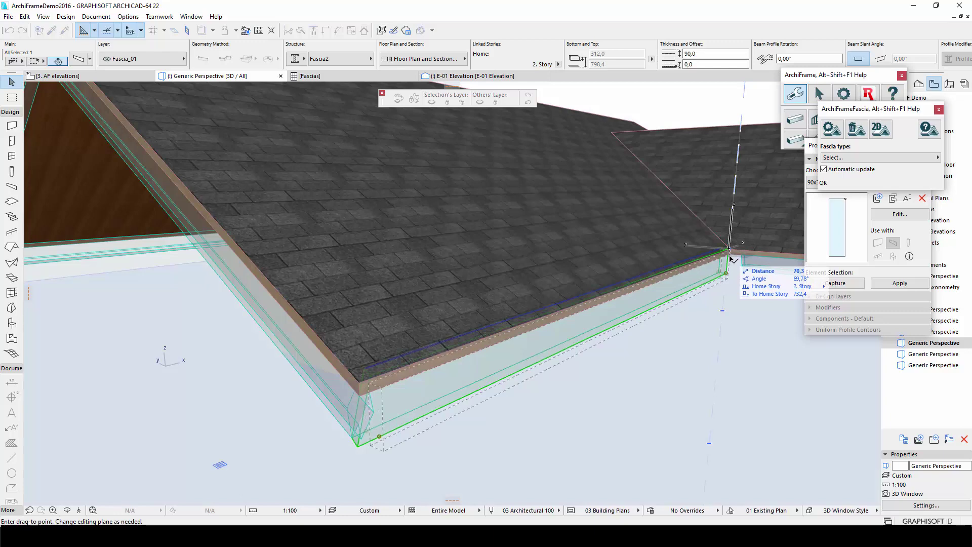
pyautogui.click(729, 259)
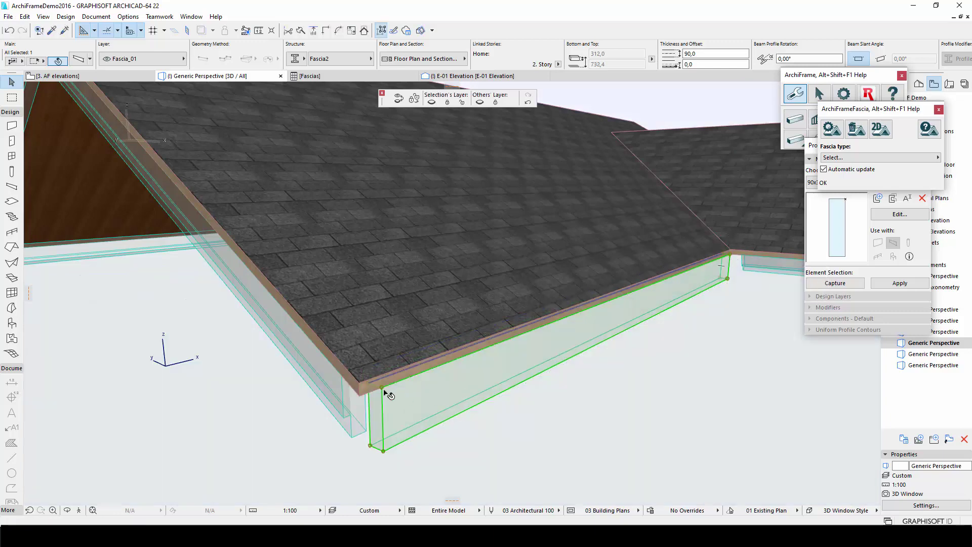
# Move the adjoining sloping gable fascia beam so its end meets the end of the long front eave beam
pyautogui.click(362, 390)
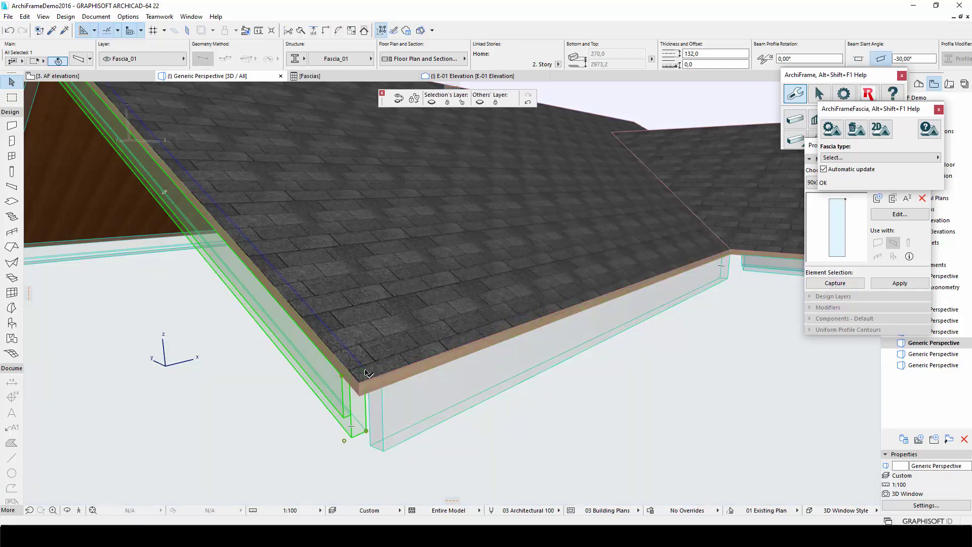
pyautogui.click(365, 372)
pyautogui.click(405, 397)
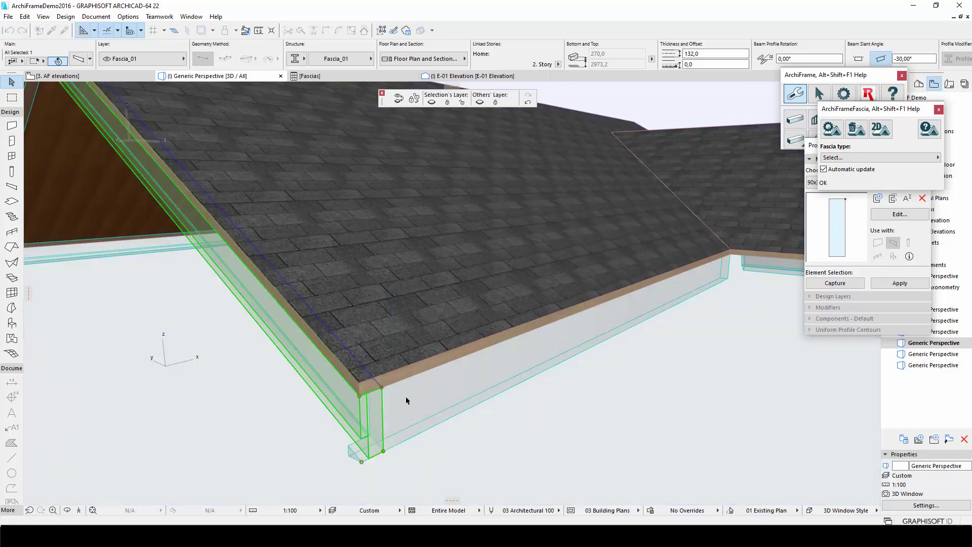
pyautogui.press('o')
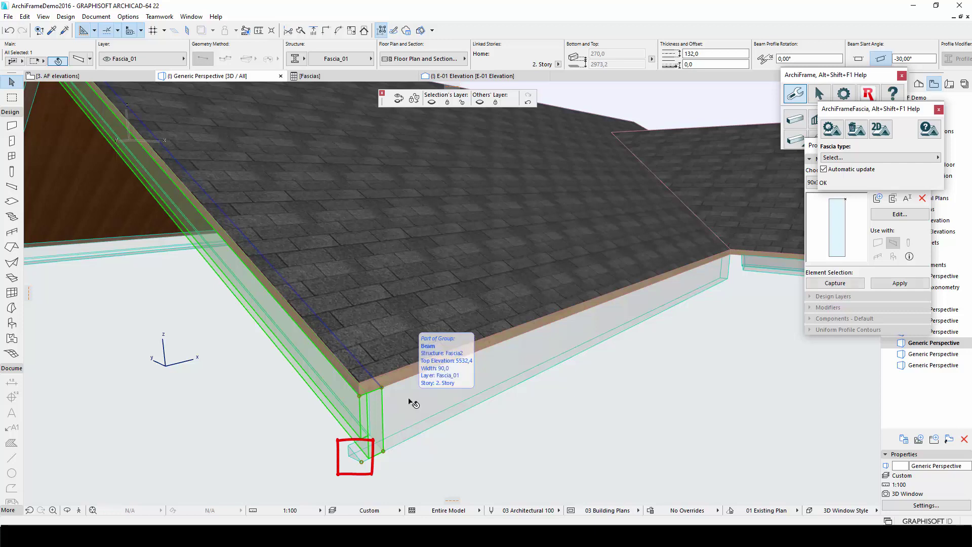
# Activate the Fascia layer combination and put the long front eave fascia beam on layer Fascia_02
pyautogui.click(412, 402)
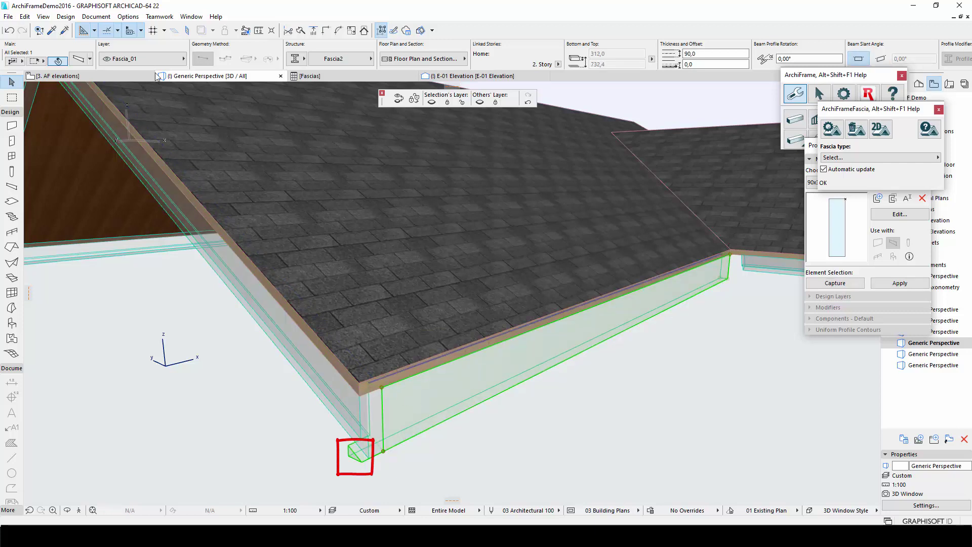
pyautogui.hotkey('ctrl', 'l')
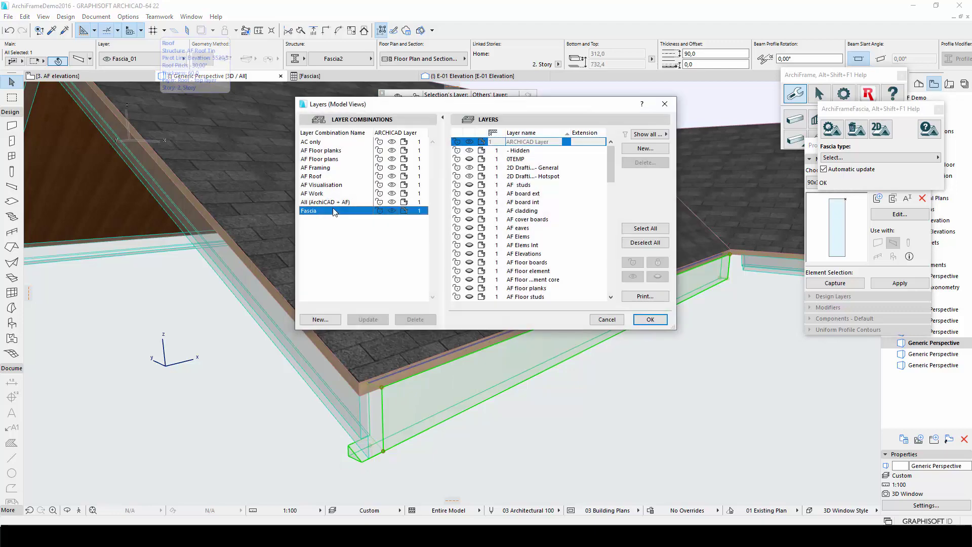
pyautogui.scroll(-15, 504, 276)
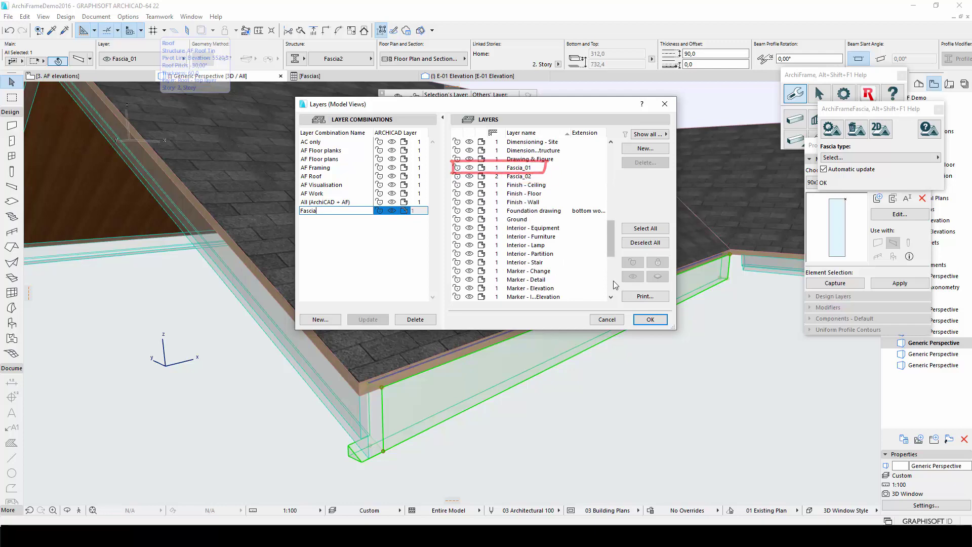
pyautogui.click(647, 321)
pyautogui.click(486, 398)
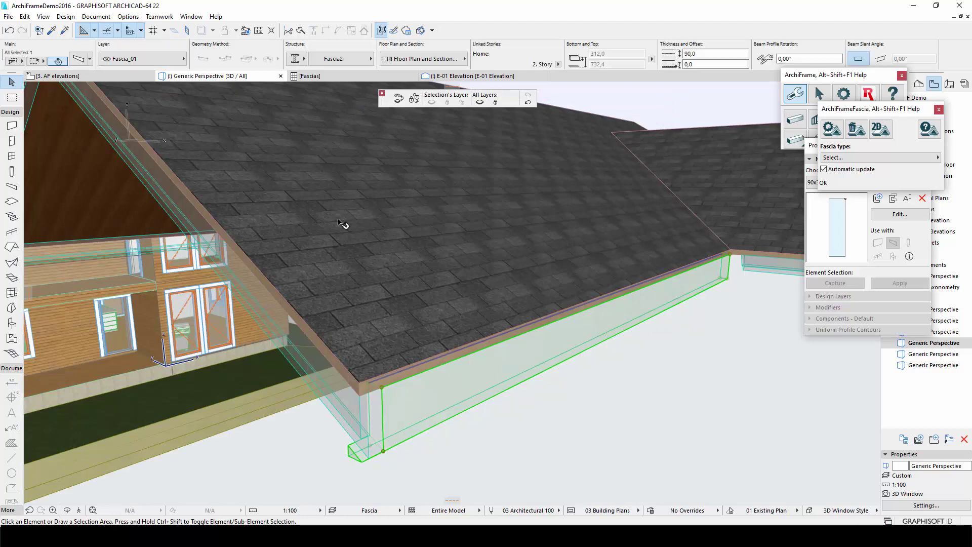
pyautogui.click(165, 59)
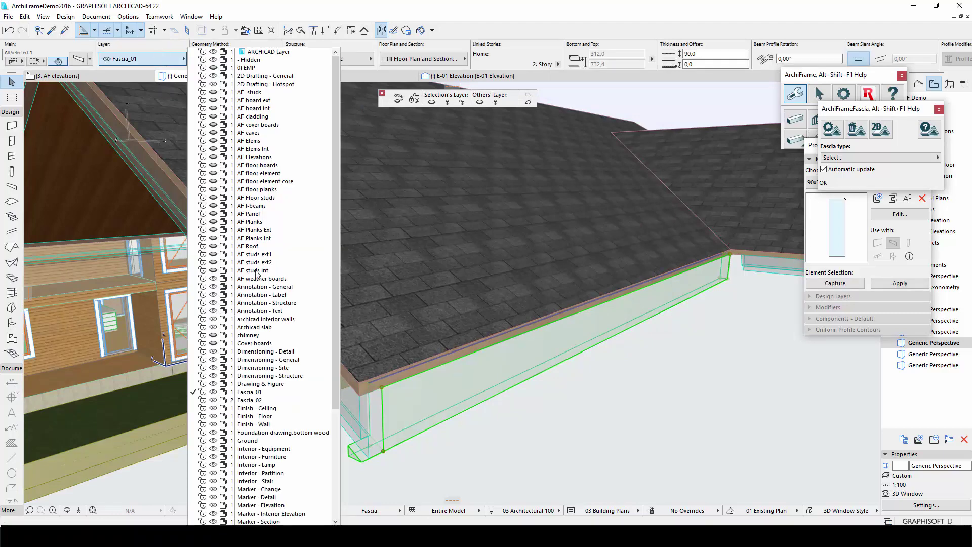
pyautogui.click(255, 401)
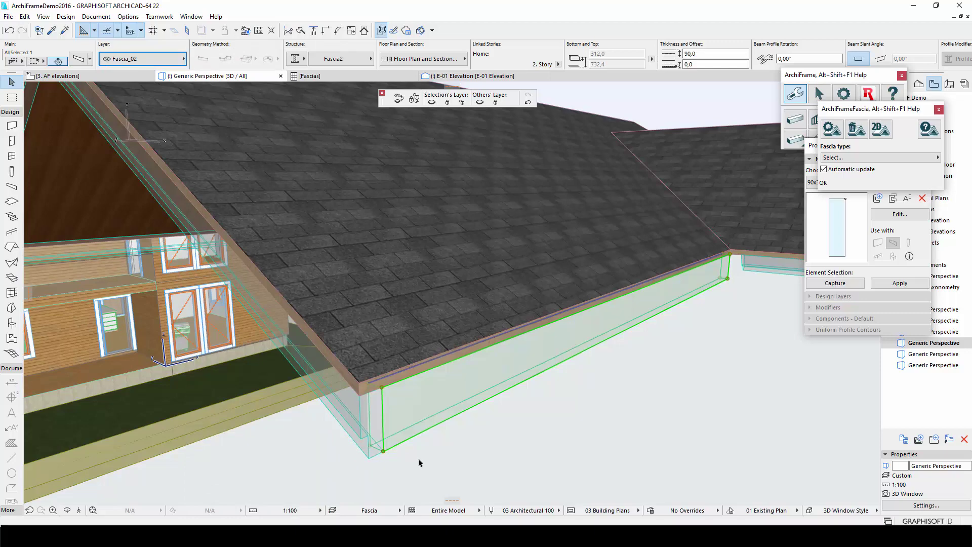
# Hide all layers except those of the front roof plane and its eave and gable fascia beams, and clear the selection
pyautogui.keyDown('shift'); pyautogui.click(386, 329); pyautogui.keyUp('shift')
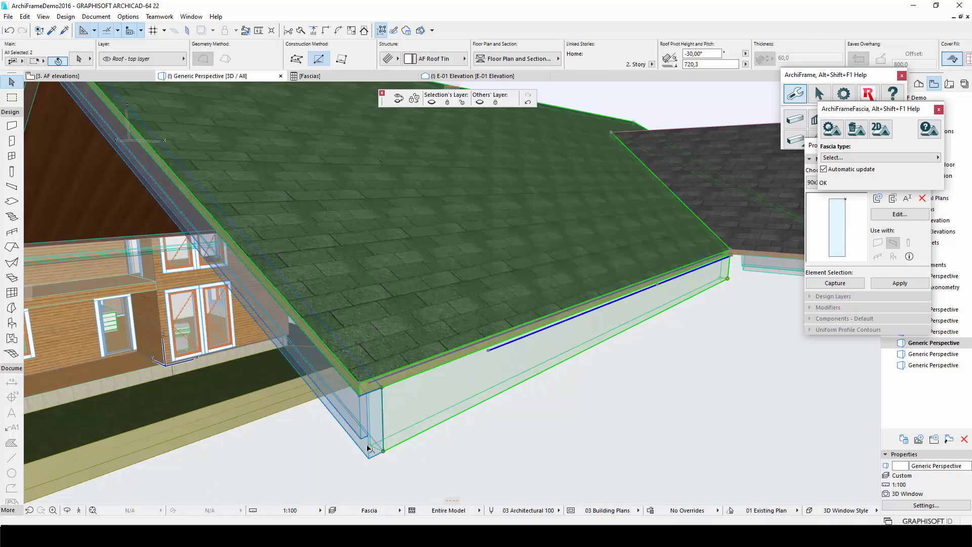
pyautogui.keyDown('shift'); pyautogui.click(369, 447); pyautogui.keyUp('shift')
pyautogui.click(479, 104)
pyautogui.click(481, 469)
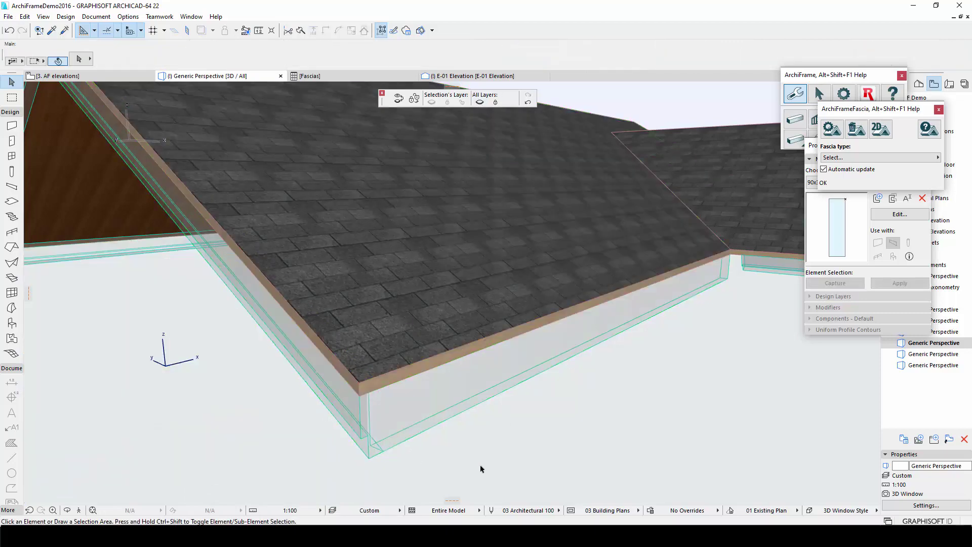
# Create a fascia type with the ID fascia_vertical, learned from the front roof plane and its gable and long eave fascia beams
pyautogui.scroll(-5, 387, 325)
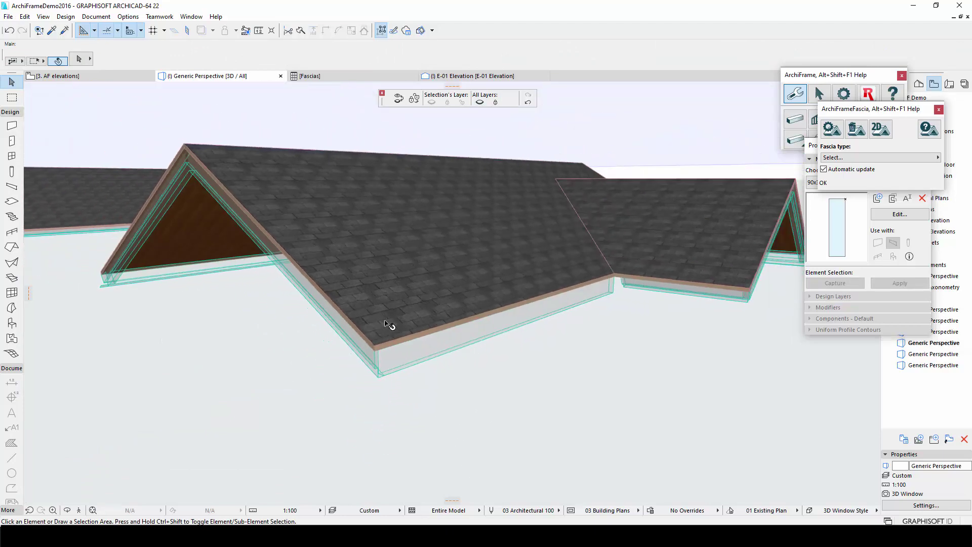
pyautogui.moveTo(409, 395); pyautogui.dragTo(352, 326)
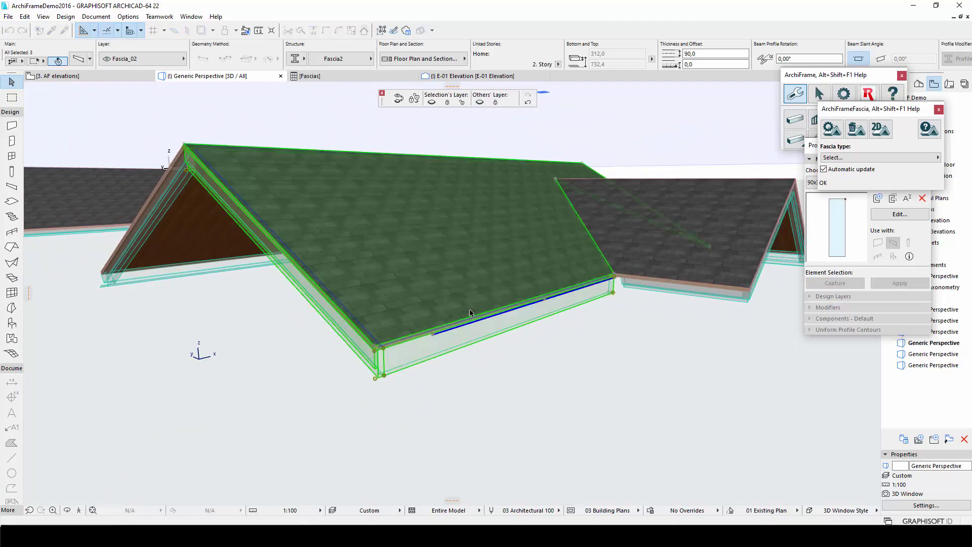
pyautogui.click(832, 129)
pyautogui.click(424, 90)
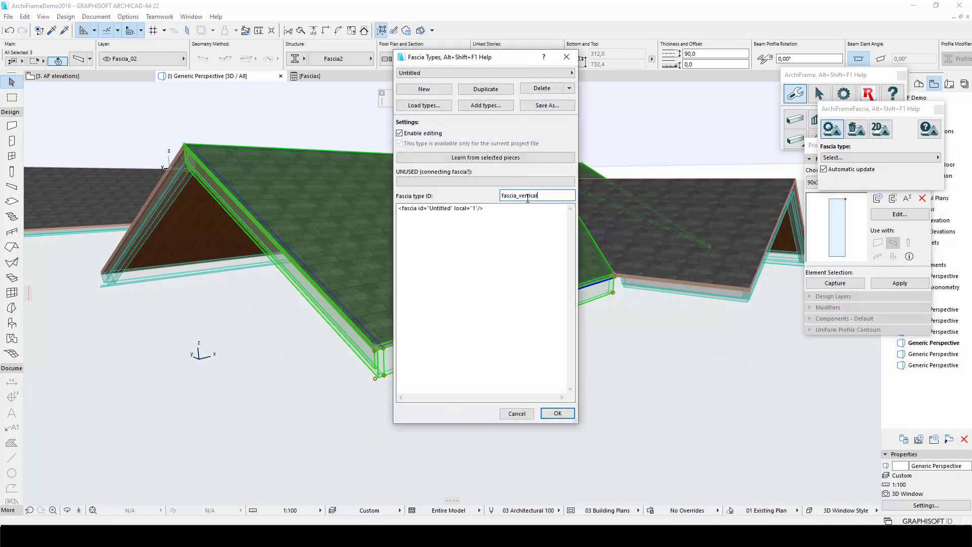
pyautogui.click(517, 160)
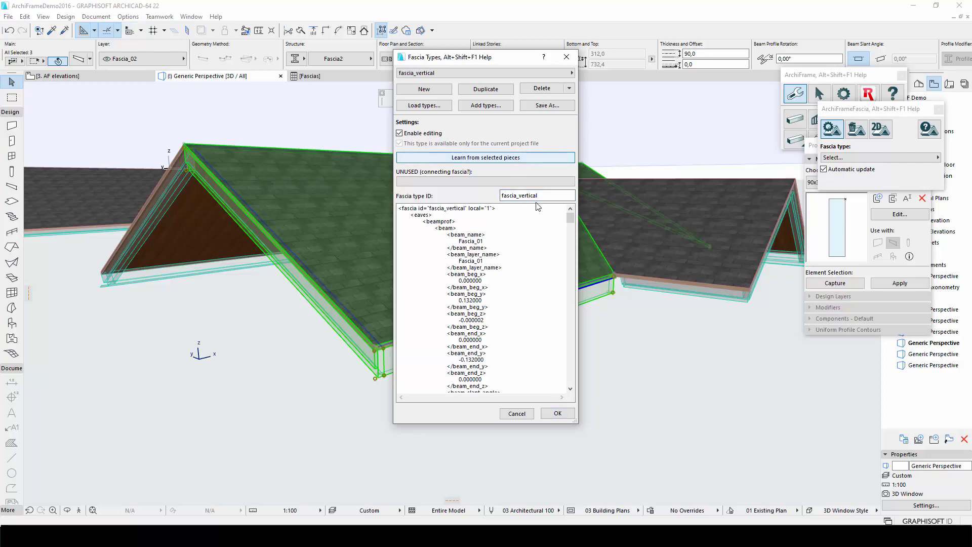
pyautogui.click(560, 413)
# Unlock all layers in the layer settings
pyautogui.scroll(-5, 441, 433)
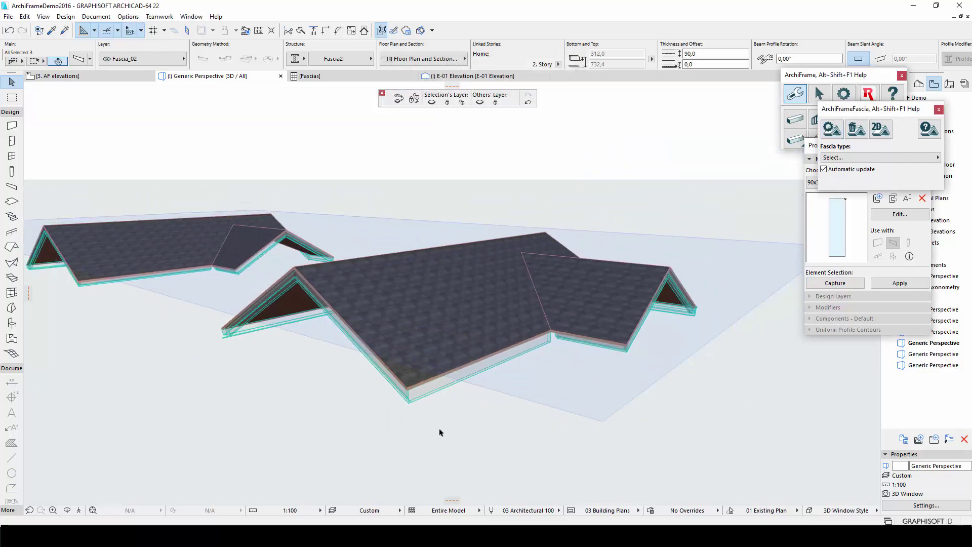
pyautogui.click(616, 446)
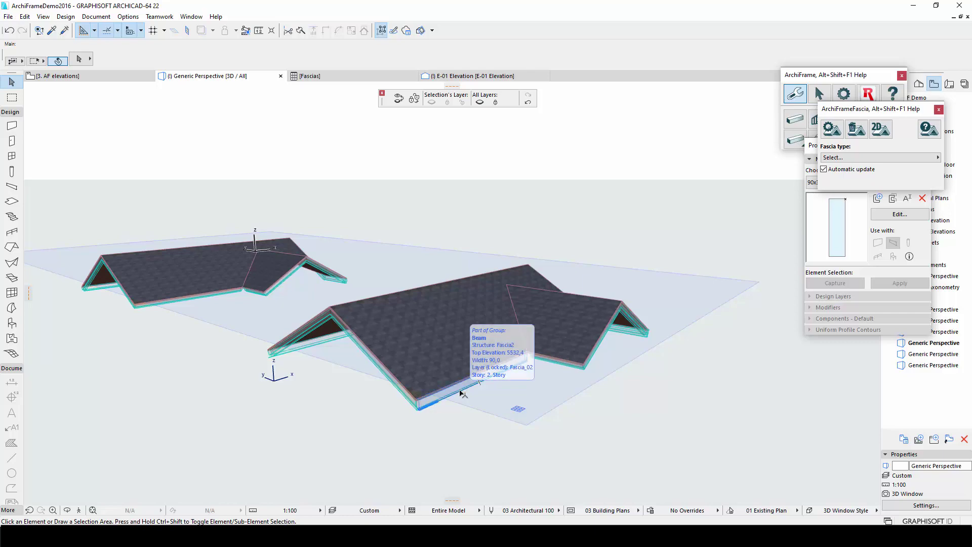
pyautogui.hotkey('ctrl', 'l')
pyautogui.click(645, 228)
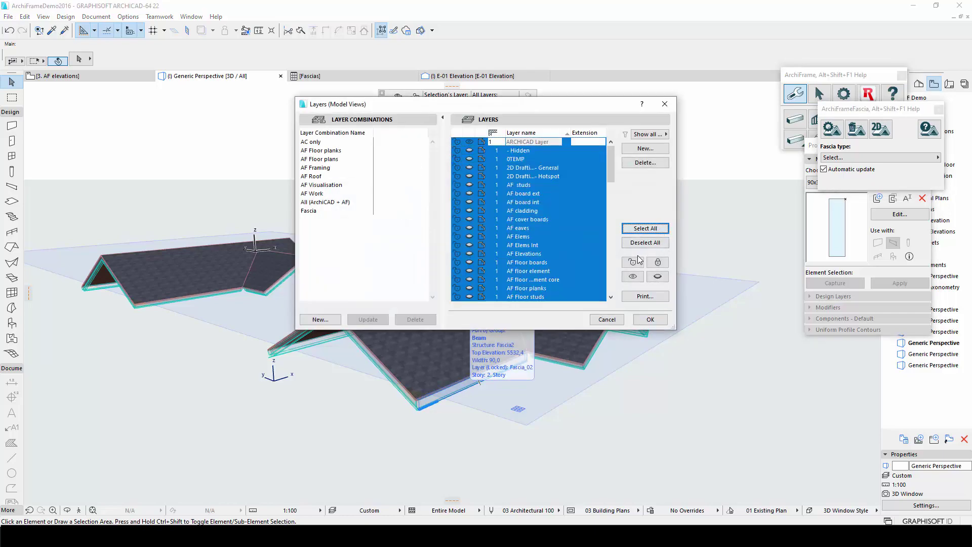
pyautogui.click(649, 320)
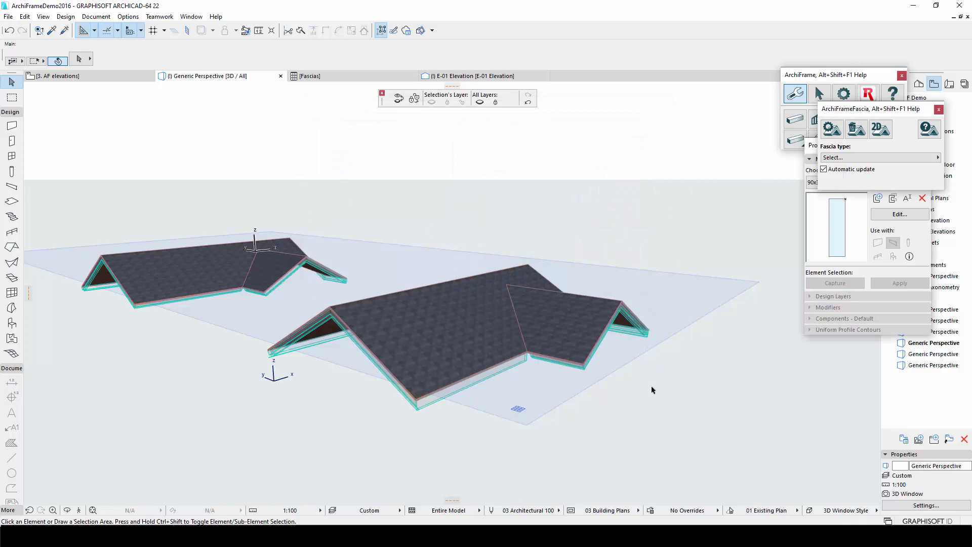
# Delete the copied roof's existing fascias, apply the fascia_vertical type to all its roof planes and clear the selection
pyautogui.click(299, 282)
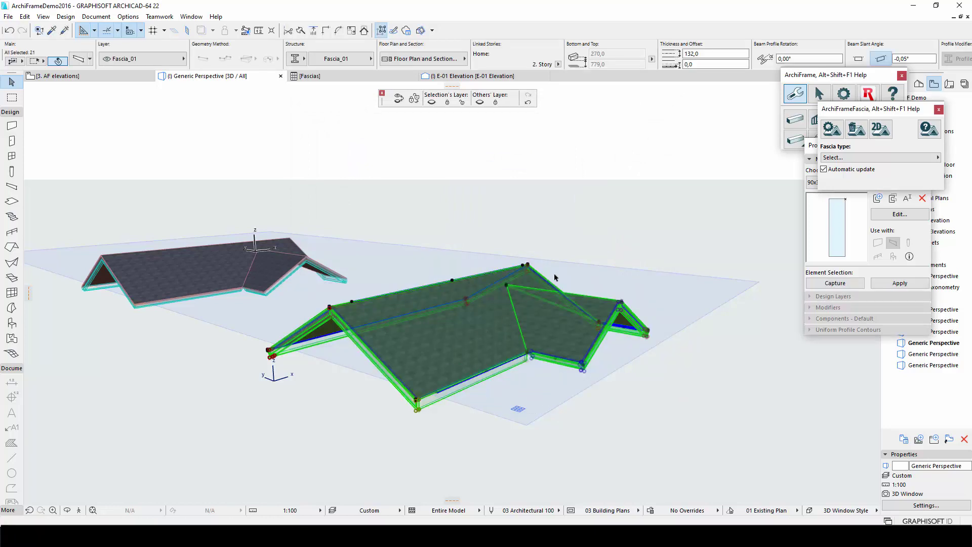
pyautogui.click(856, 131)
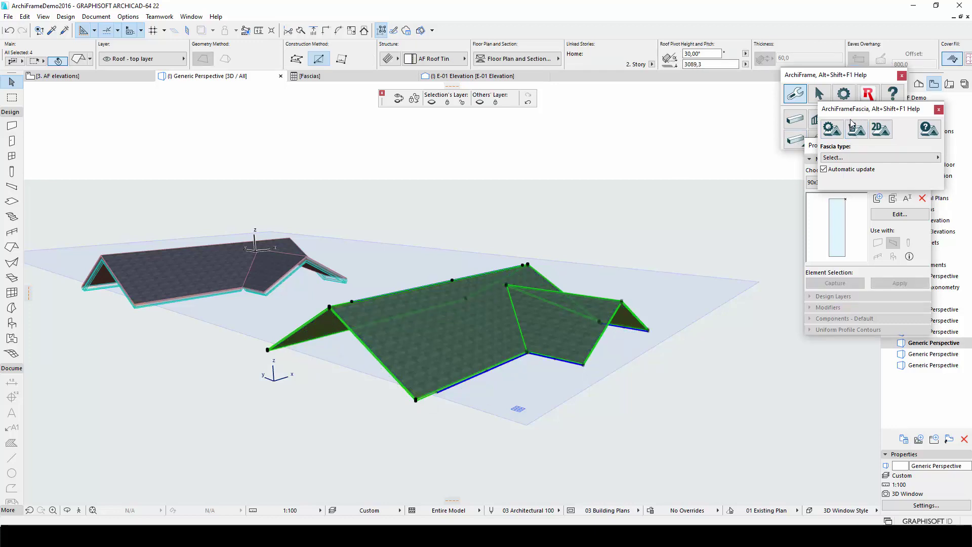
pyautogui.click(835, 158)
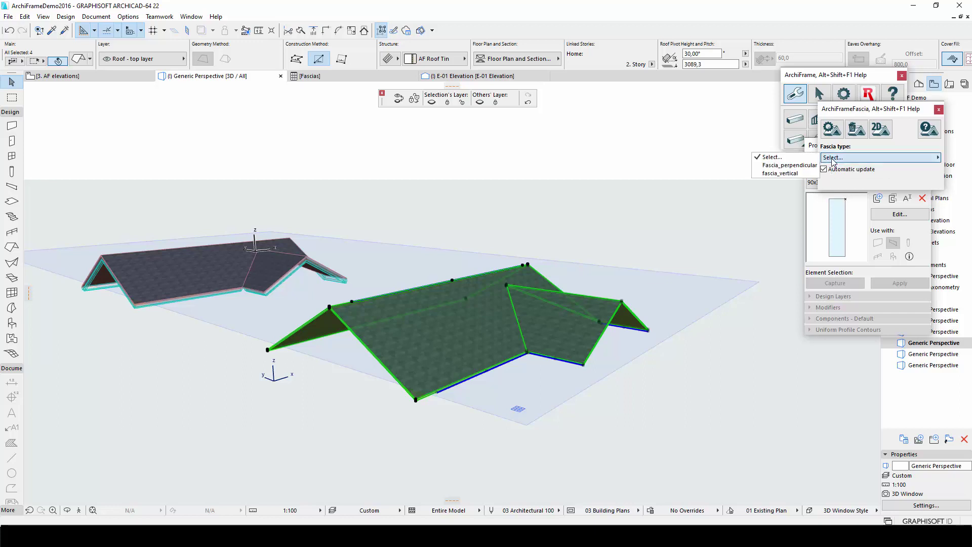
pyautogui.click(804, 173)
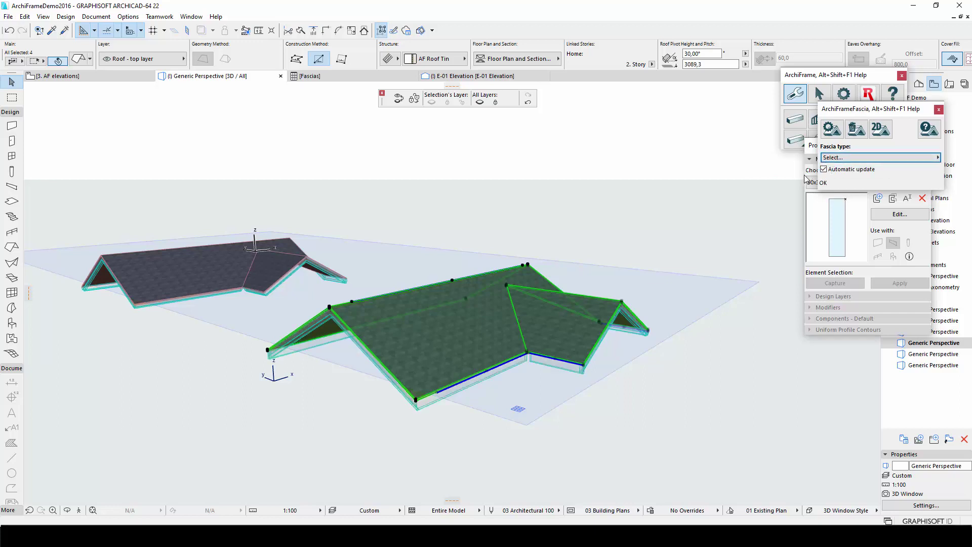
pyautogui.press('Escape')
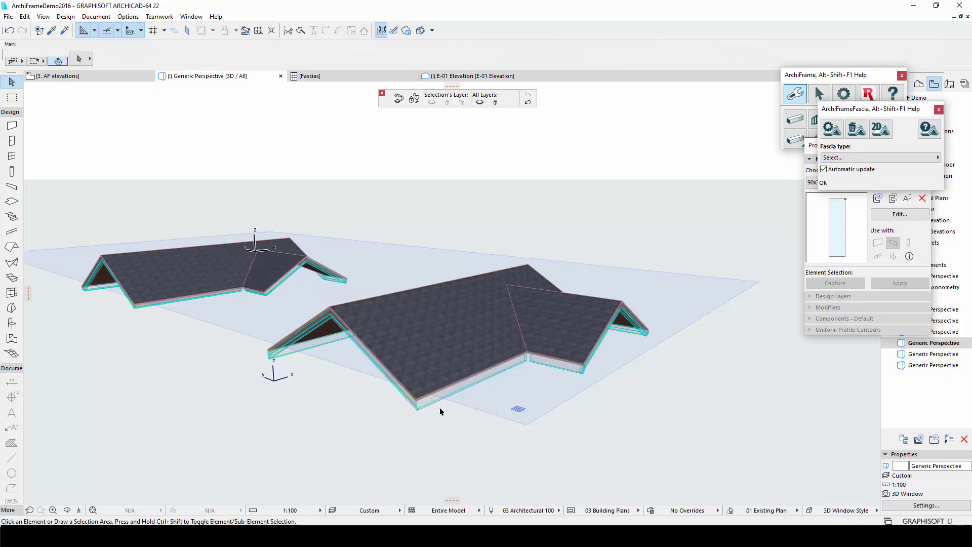
# Examine the newly generated vertical fascias along the eaves and gables on different sides of the copied roof
pyautogui.scroll(4, 440, 412)
pyautogui.scroll(3, 440, 411)
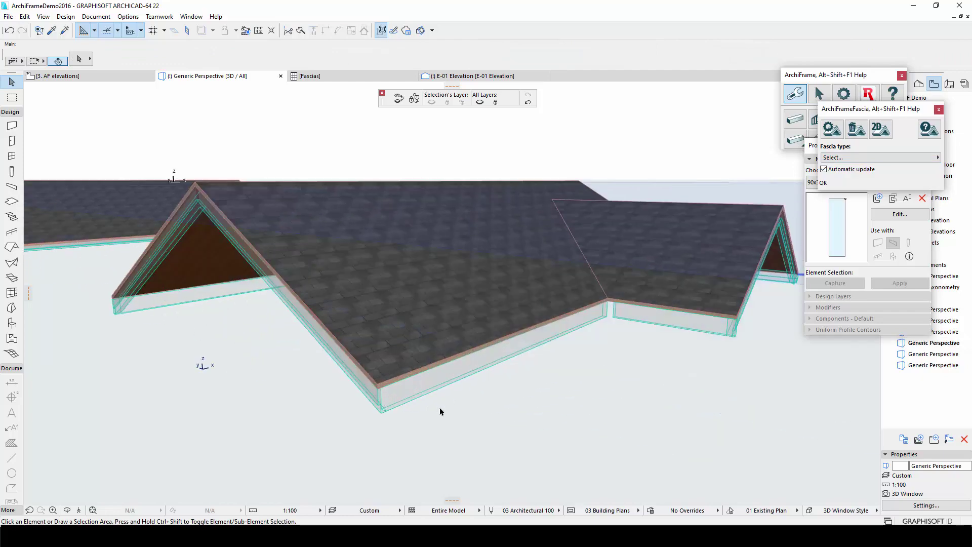
pyautogui.keyDown('shift'); pyautogui.moveTo(322, 368); pyautogui.dragTo(750, 367, button='middle'); pyautogui.keyUp('shift')
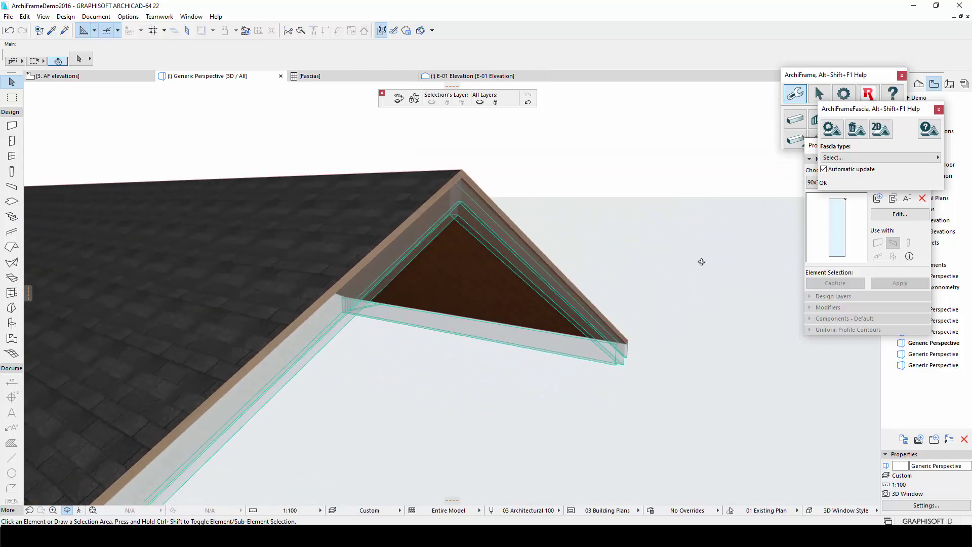
pyautogui.scroll(-3, 325, 363)
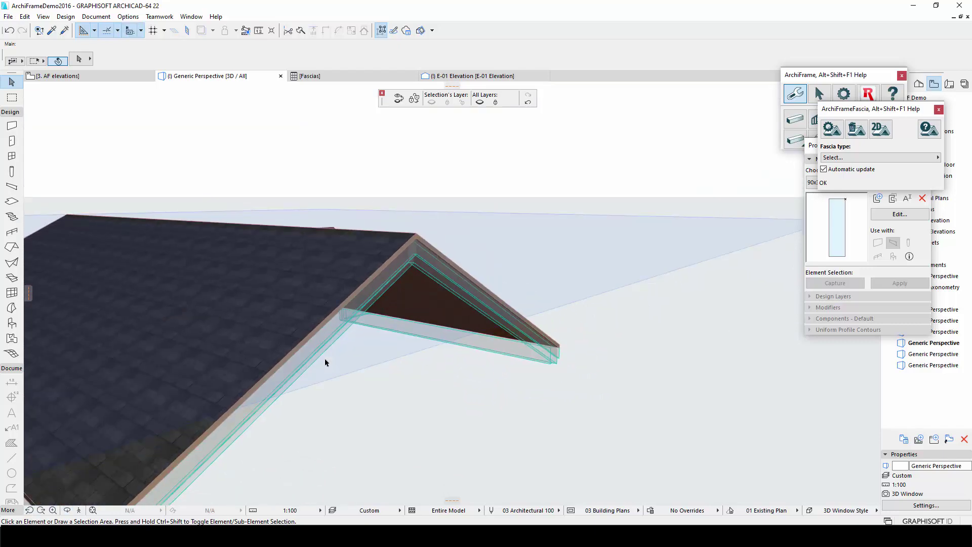
pyautogui.scroll(-1, 371, 367)
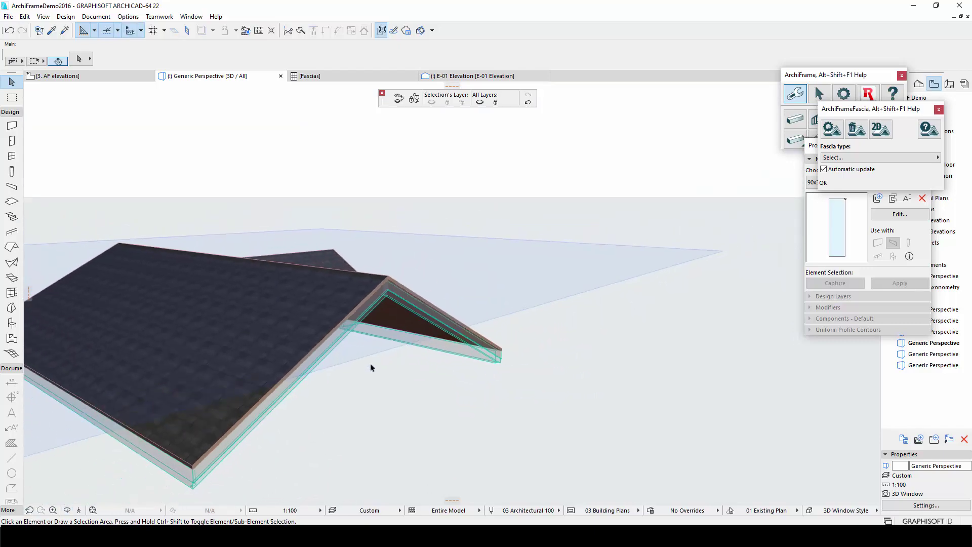
pyautogui.scroll(-1, 466, 349)
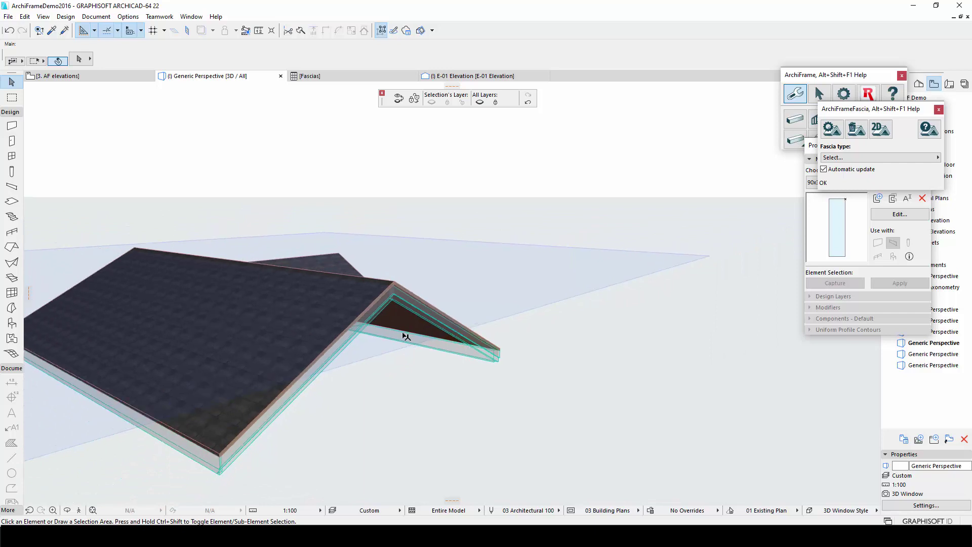
pyautogui.keyDown('shift'); pyautogui.moveTo(406, 336); pyautogui.dragTo(325, 394, button='middle'); pyautogui.keyUp('shift')
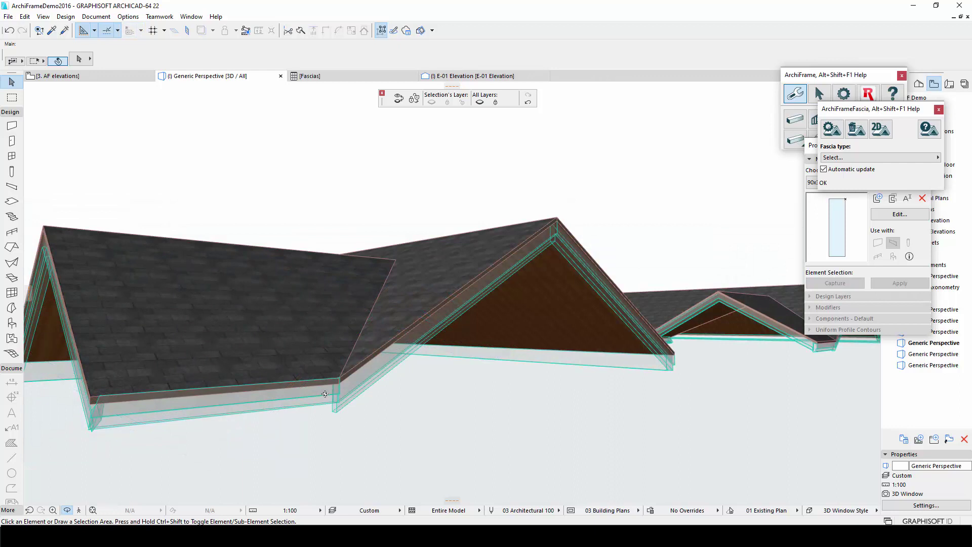
# Change the profile of the short front eave fascia beam from the double-board section to Fascia2
pyautogui.click(175, 415)
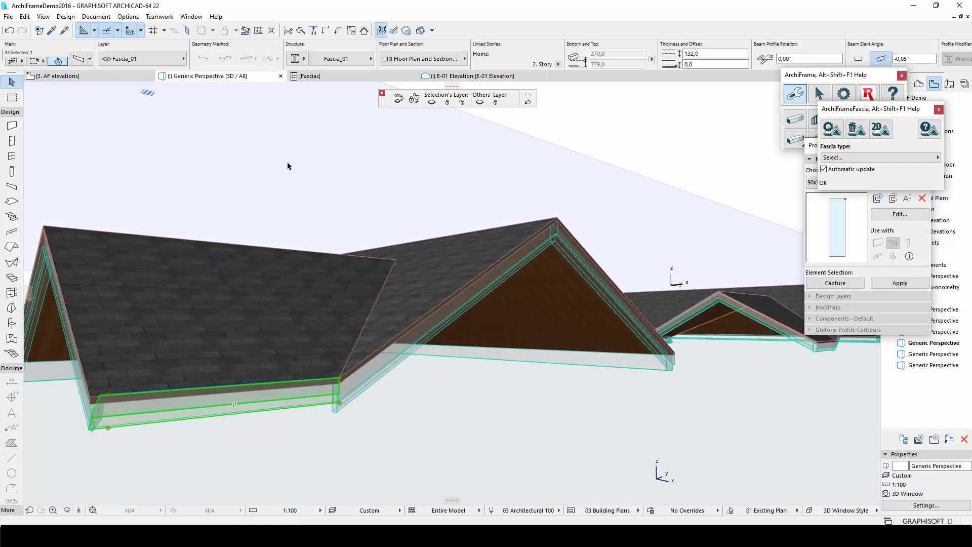
pyautogui.click(346, 60)
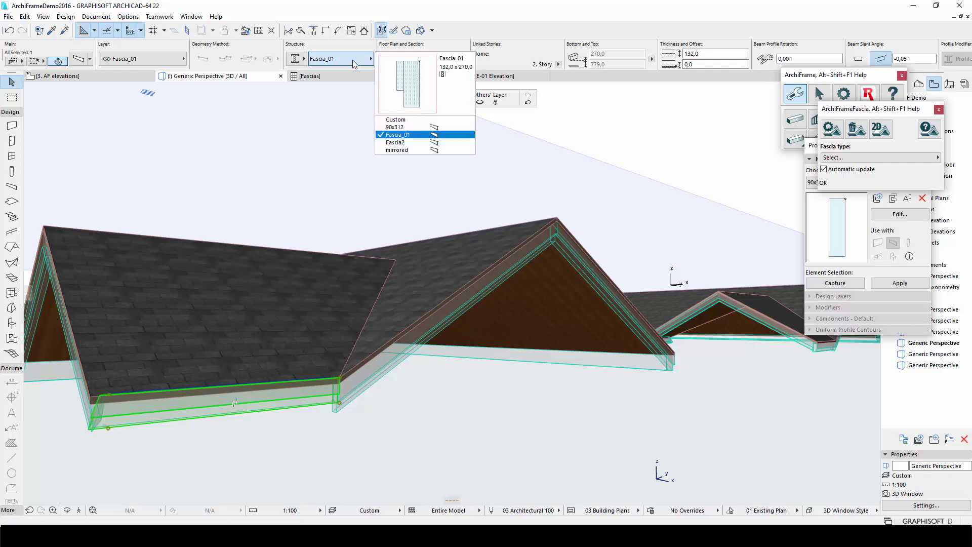
pyautogui.click(396, 142)
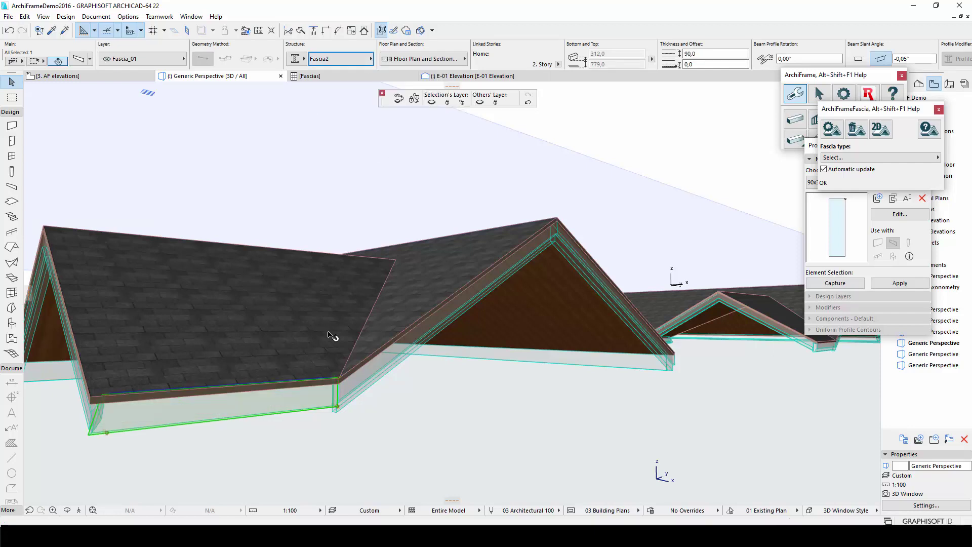
# Move the short front eave fascia beam so its top inner corner lines up with the adjoining gable fascia, and clear the selection
pyautogui.scroll(1, 309, 398)
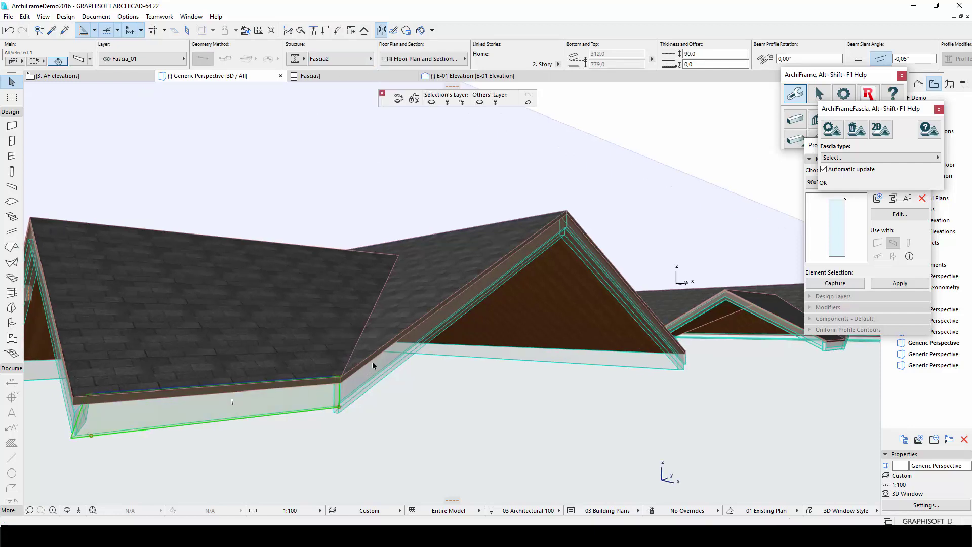
pyautogui.hotkey('ctrl', 'd')
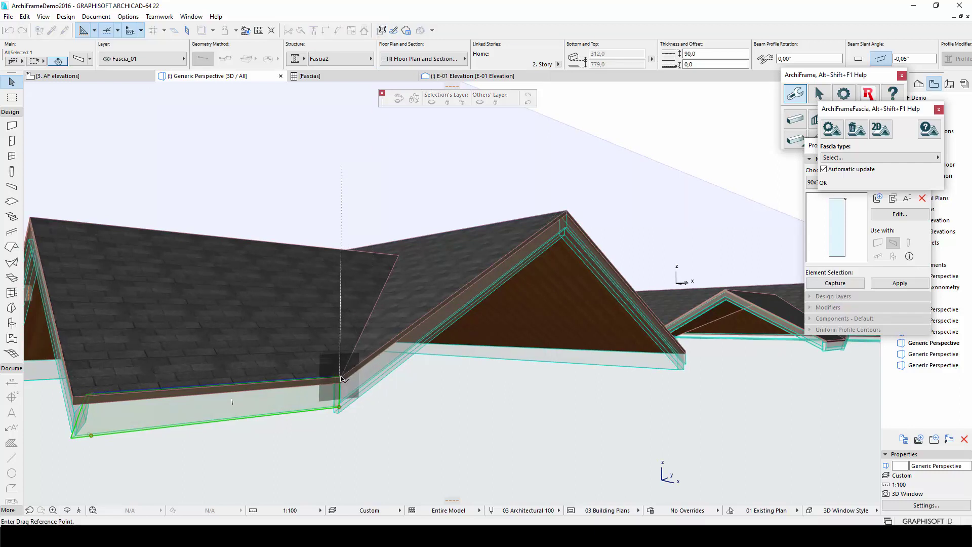
pyautogui.click(342, 378)
pyautogui.click(345, 387)
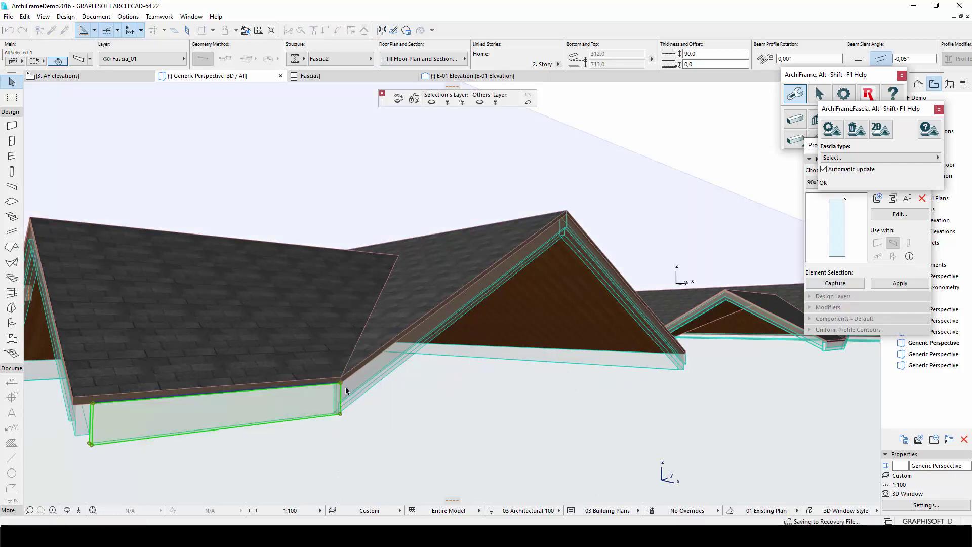
pyautogui.click(375, 430)
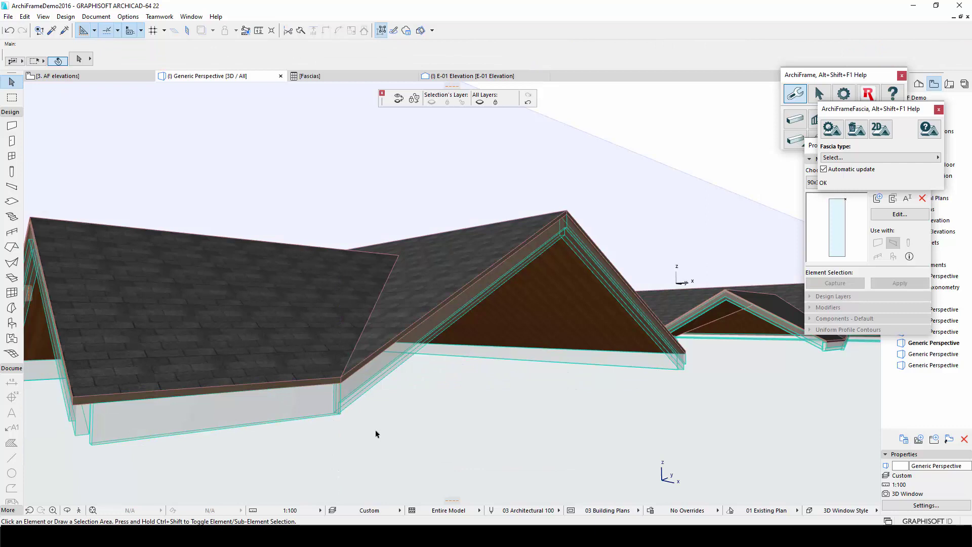
# Stretch the lower end of the front gable fascia beam to the eave beam's outer corner so their end and side surfaces align
pyautogui.click(80, 437)
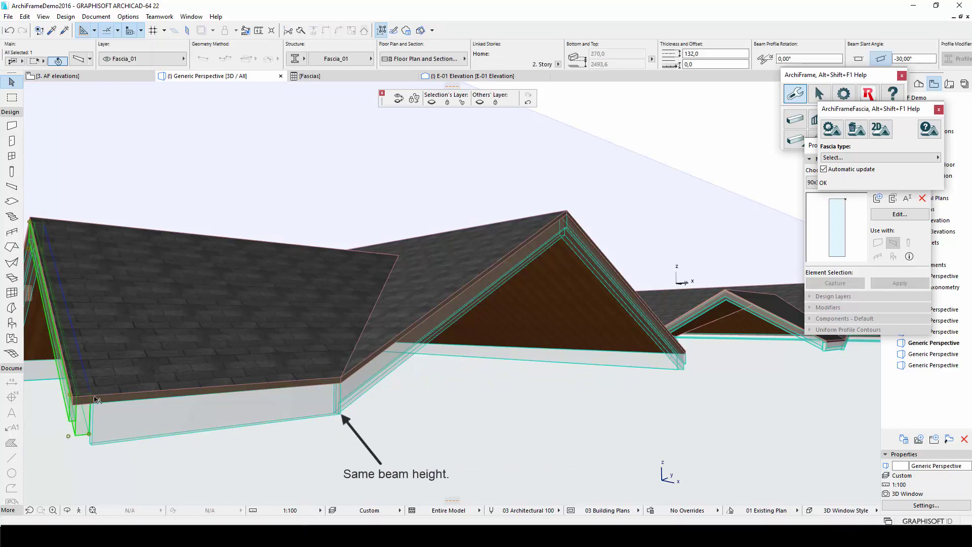
pyautogui.click(94, 398)
pyautogui.click(94, 397)
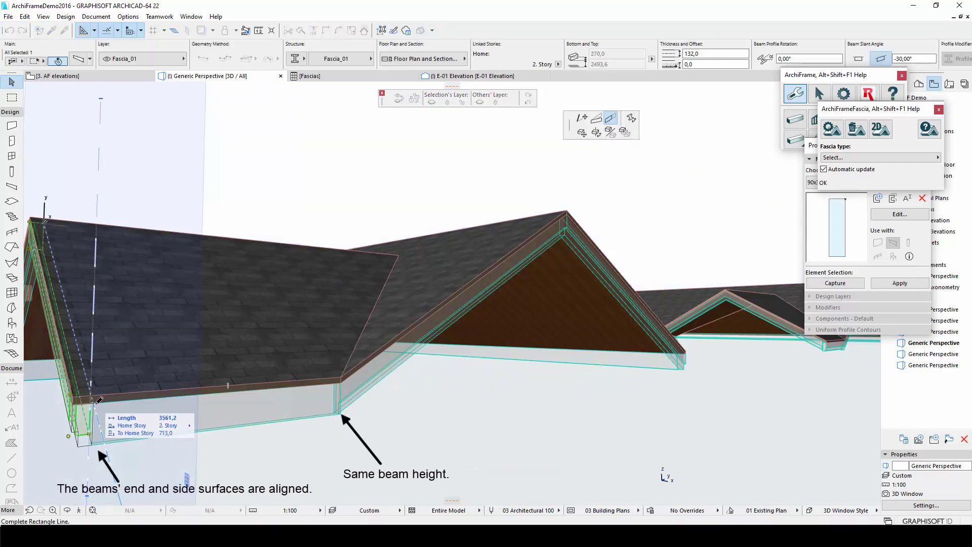
pyautogui.click(94, 398)
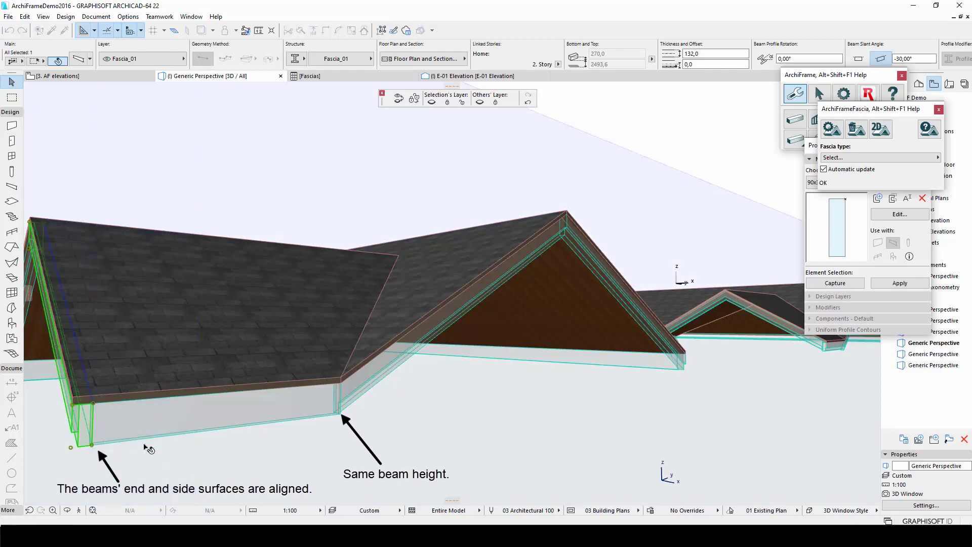
pyautogui.click(184, 471)
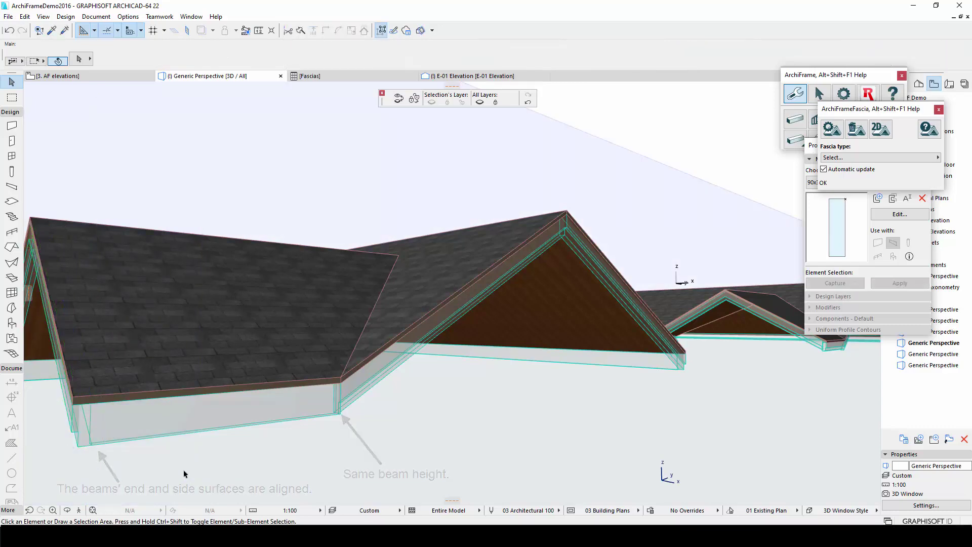
pyautogui.press('Escape')
# Move the short eave fascia beam on the roof's other side so its outer end fits against the gable fascia beam
pyautogui.scroll(3, 74, 448)
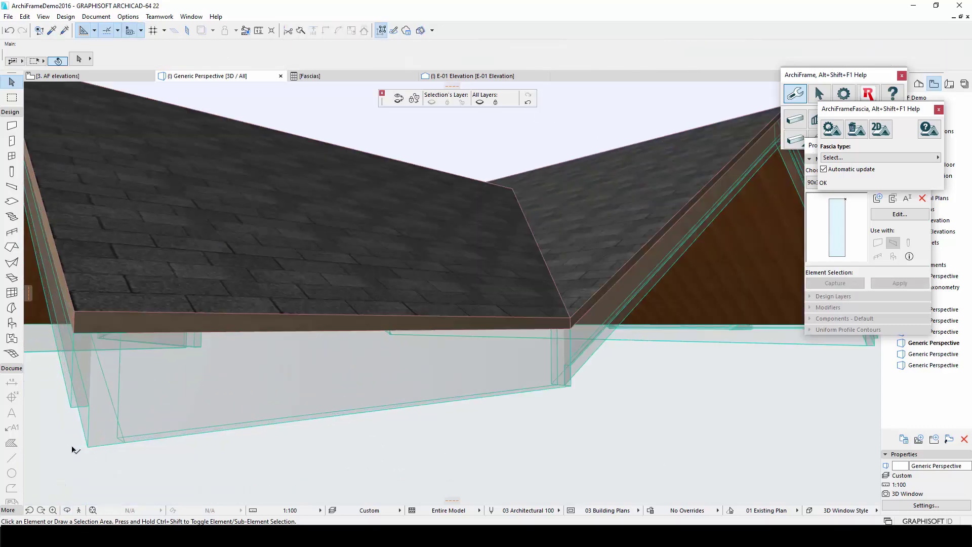
pyautogui.scroll(-4, 74, 447)
pyautogui.keyDown('shift'); pyautogui.moveTo(314, 419); pyautogui.dragTo(683, 377, button='middle'); pyautogui.keyUp('shift')
pyautogui.keyDown('shift'); pyautogui.moveTo(378, 440); pyautogui.dragTo(655, 492, button='middle'); pyautogui.keyUp('shift')
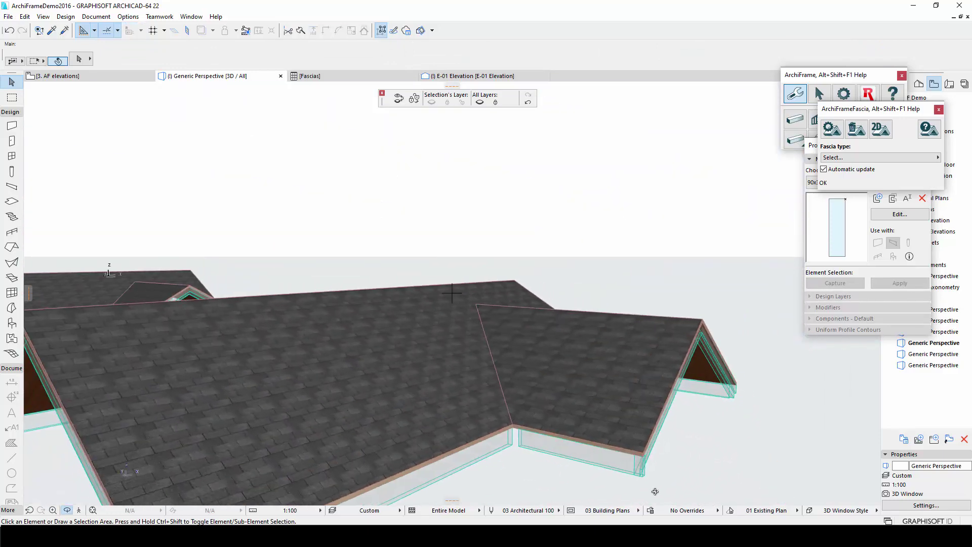
pyautogui.scroll(4, 655, 492)
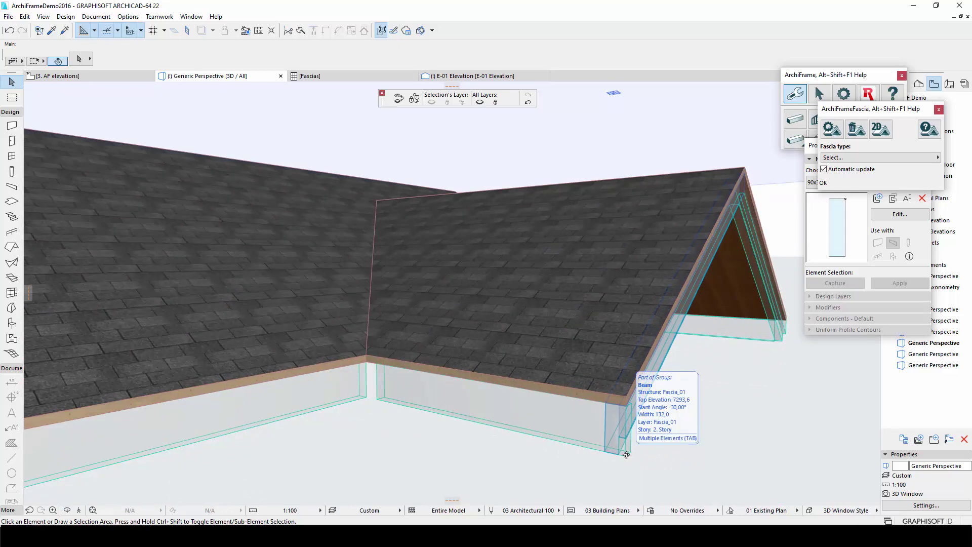
pyautogui.click(577, 428)
pyautogui.click(627, 456)
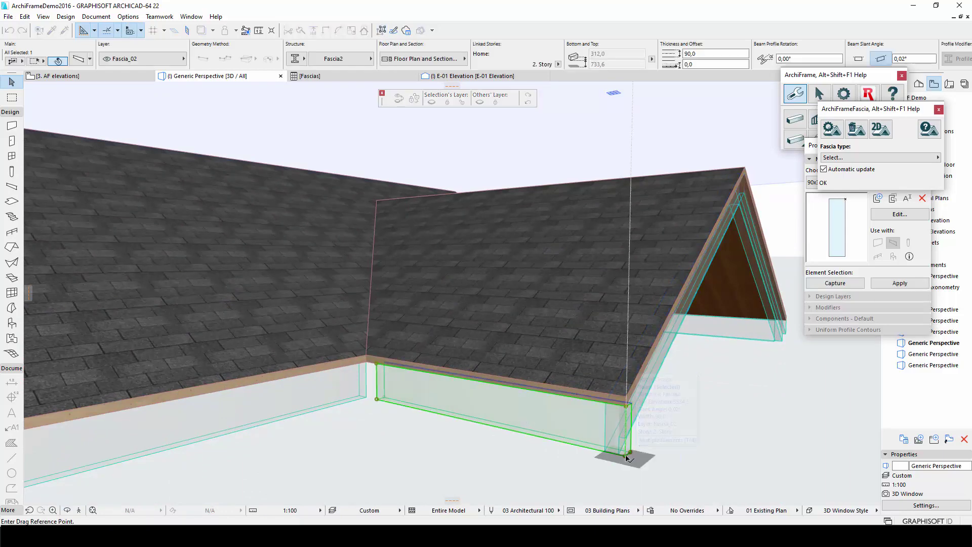
pyautogui.click(641, 377)
pyautogui.click(607, 452)
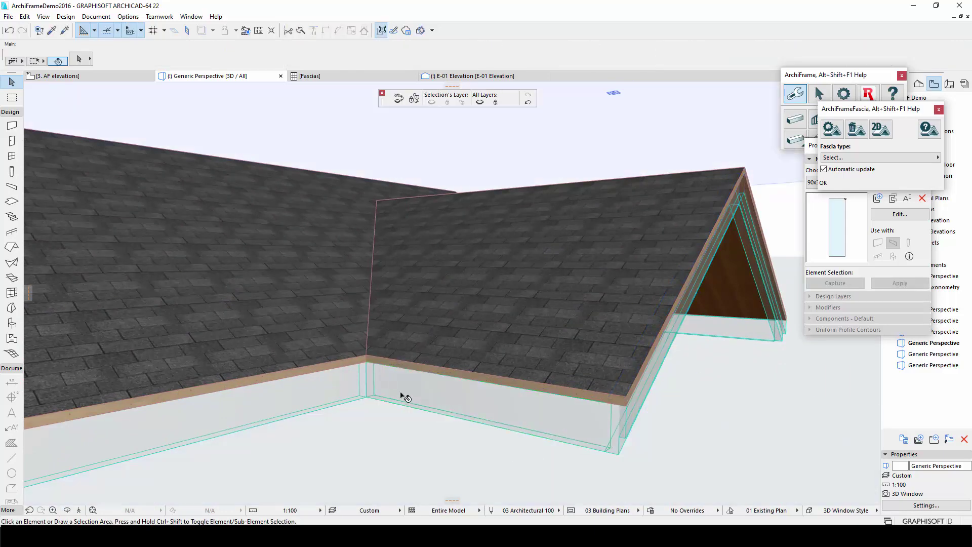
# Stretch the inner end of this short eave fascia beam to meet the long eave fascia at the valley corner
pyautogui.click(367, 396)
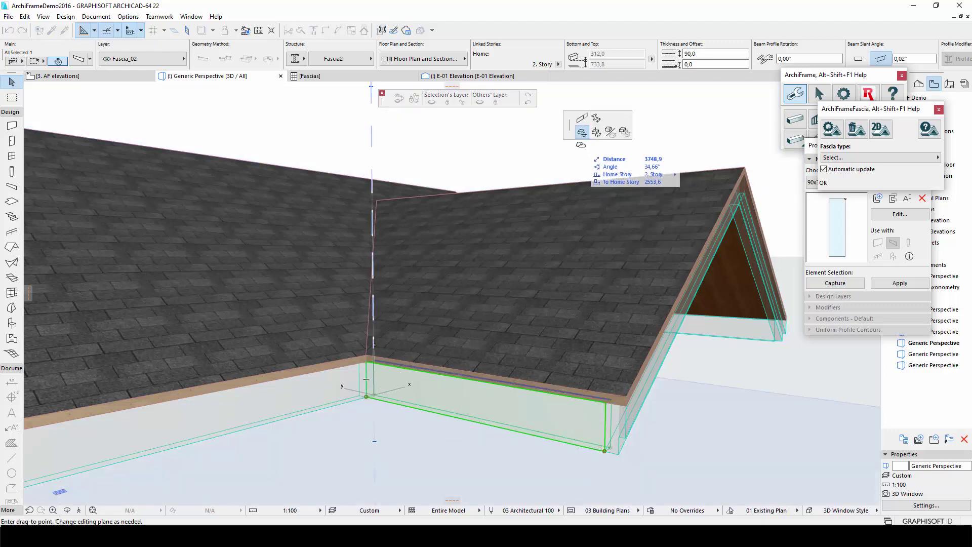
pyautogui.click(582, 118)
pyautogui.click(362, 389)
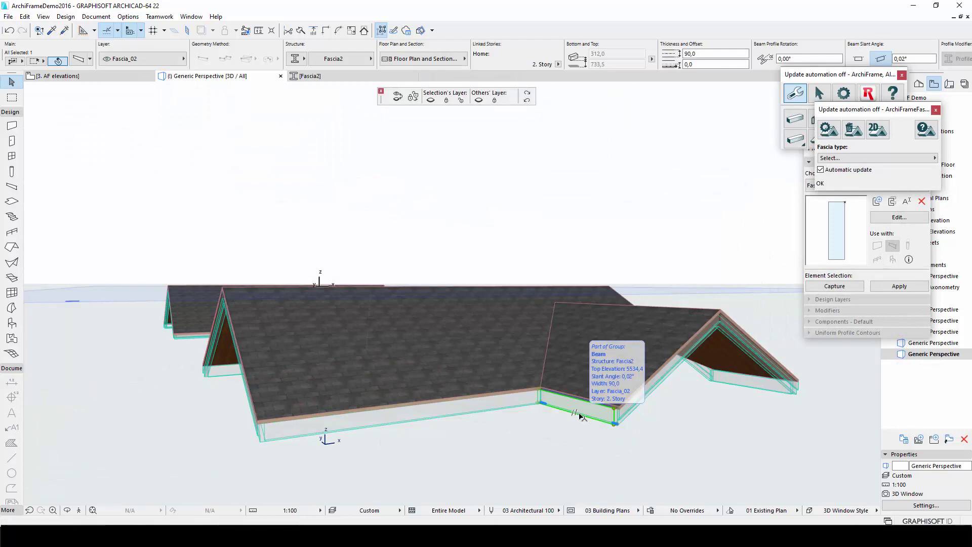
# Check the selected eave fascia beam's ID in its settings and display ArchiFrame's selection and related-element tools
pyautogui.hotkey('ctrl', 't')
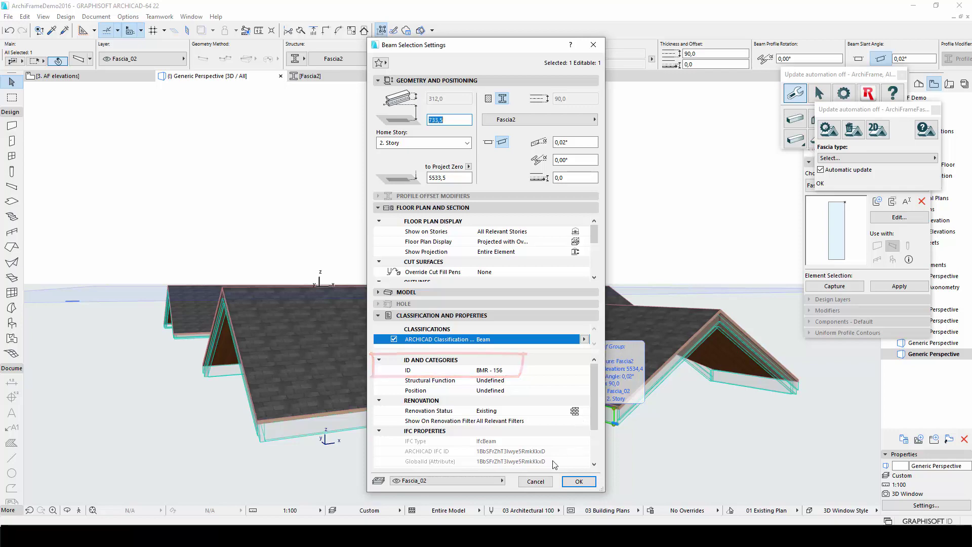
pyautogui.click(578, 481)
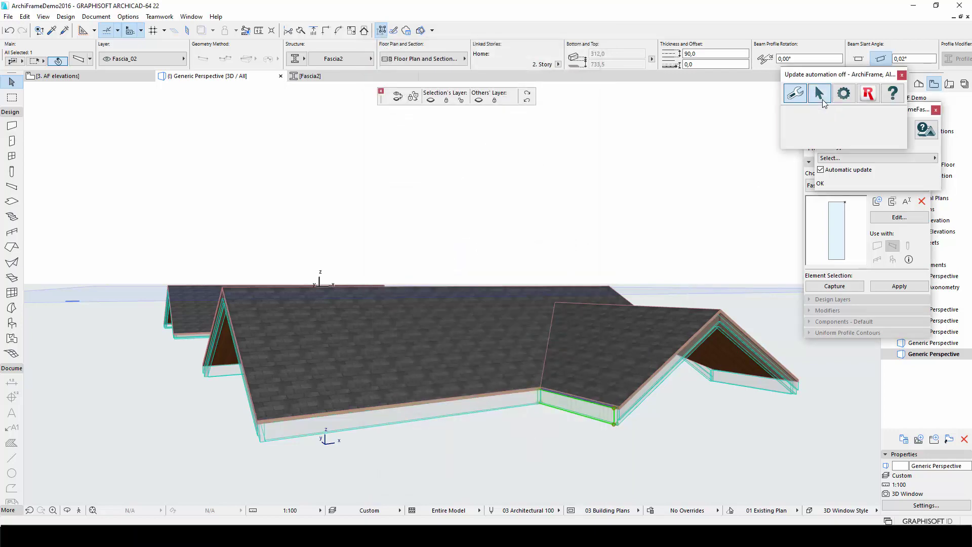
pyautogui.click(821, 97)
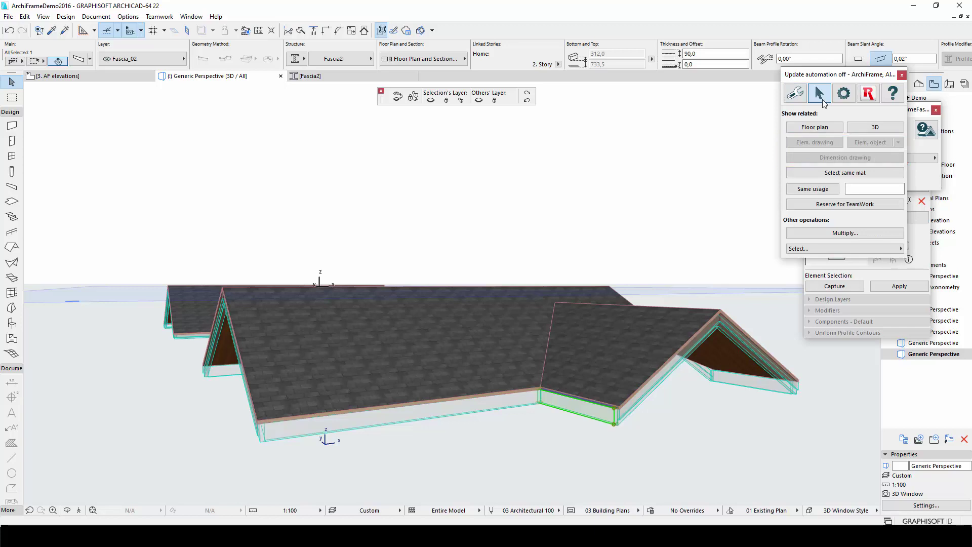
# Review the criteria and fields of the Fascias scheme in the schedule scheme settings
pyautogui.click(96, 16)
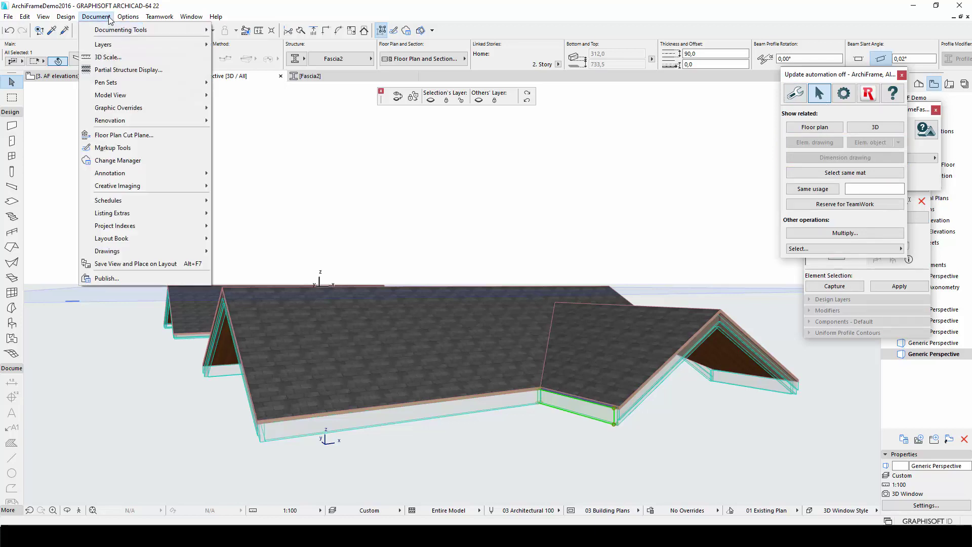
pyautogui.moveTo(203, 202)
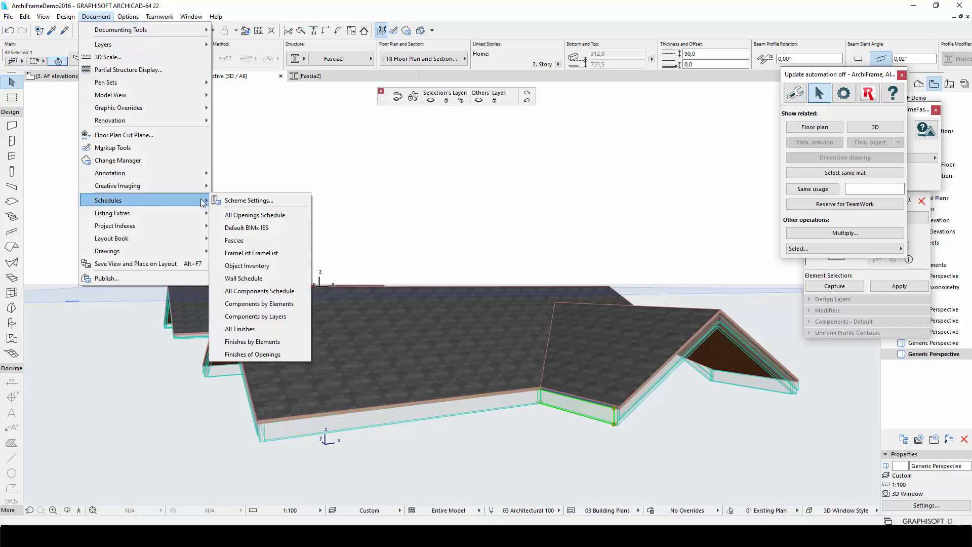
pyautogui.click(230, 201)
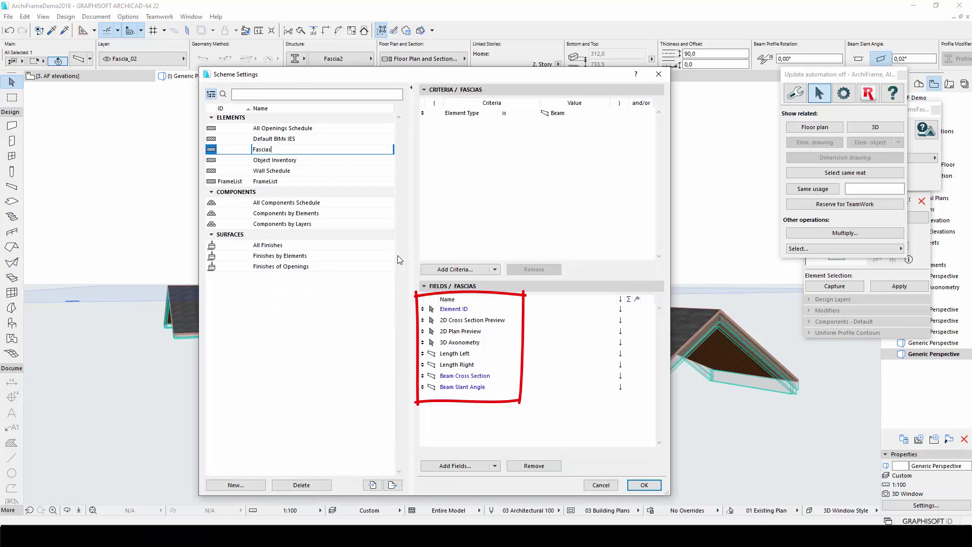
pyautogui.click(643, 485)
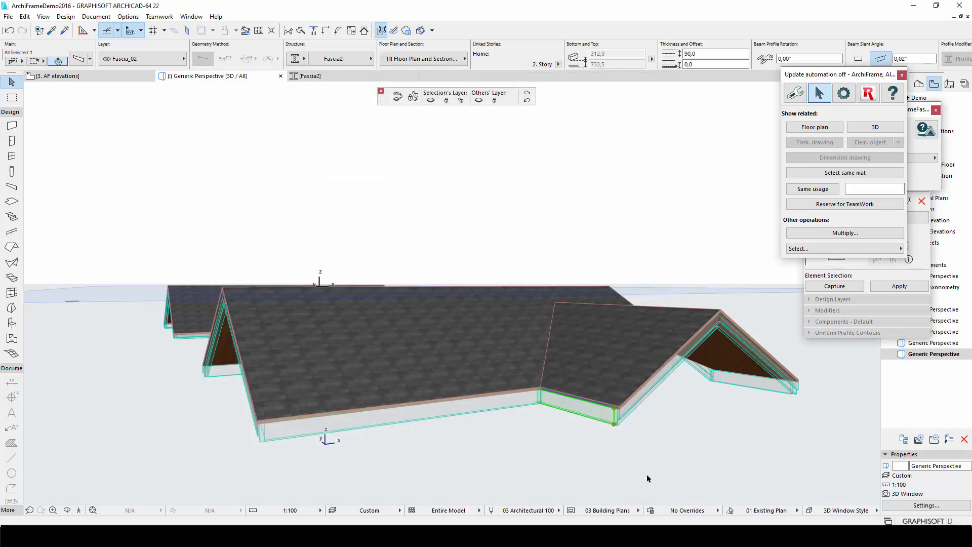
# Open the Fascias schedule and close the ArchiFrame, ArchiFrameFascia and Profile Manager palettes
pyautogui.click(96, 16)
pyautogui.moveTo(208, 203)
pyautogui.click(234, 241)
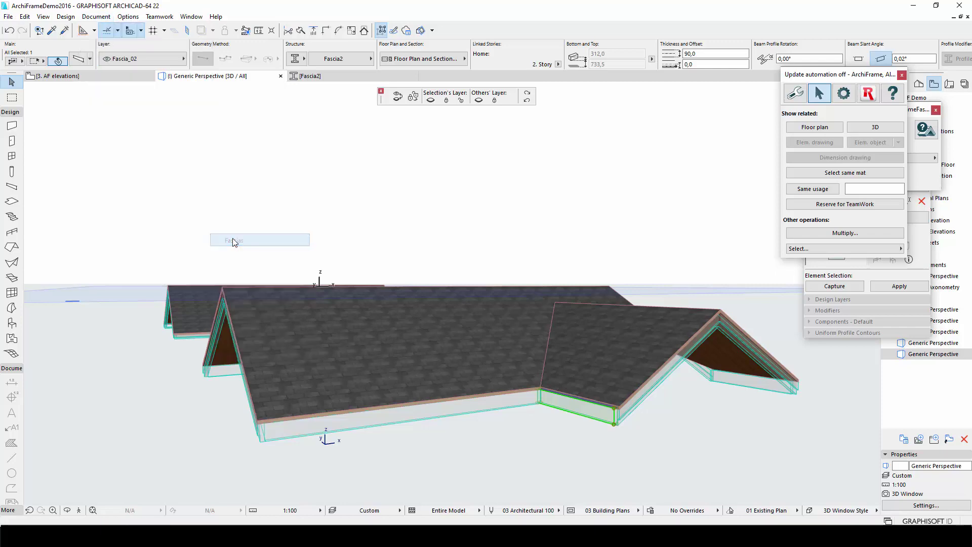
pyautogui.click(902, 74)
pyautogui.click(936, 111)
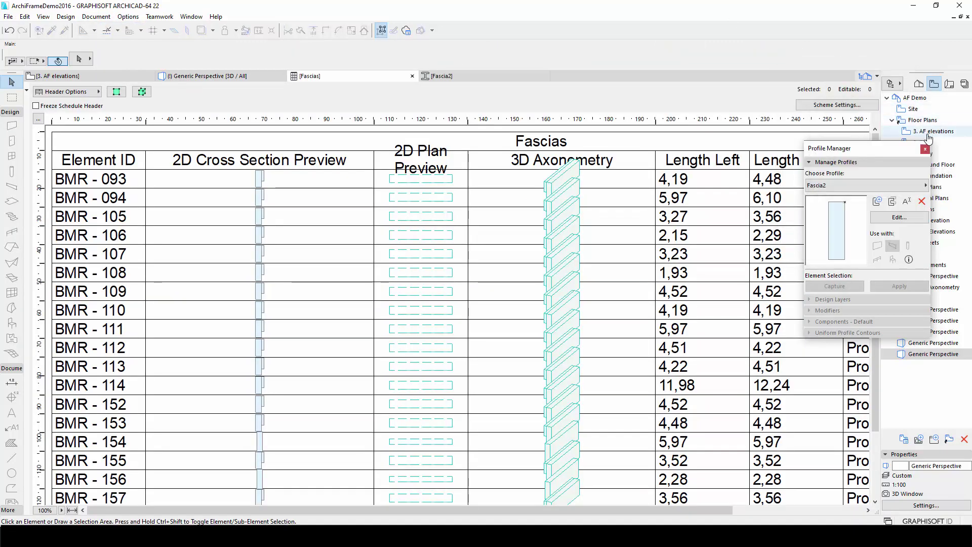
pyautogui.click(942, 120)
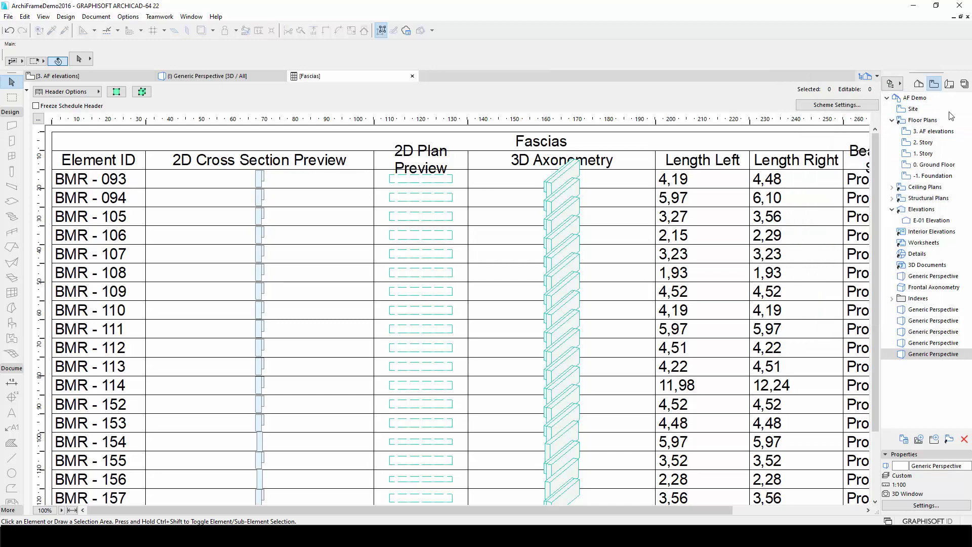
# Open the E-01 Elevation, select the fascia beam on the gable's descending right slope and open the layer settings
pyautogui.doubleClick(932, 221)
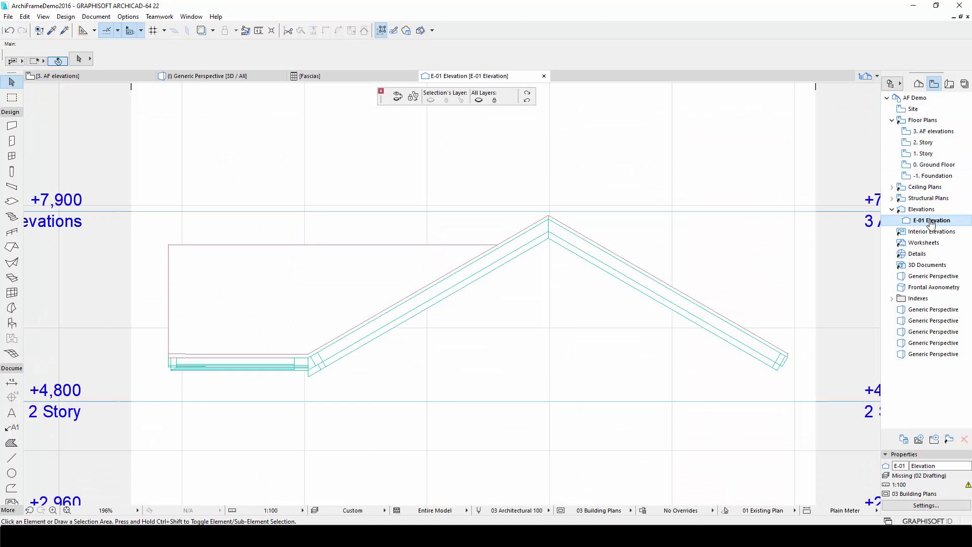
pyautogui.click(736, 342)
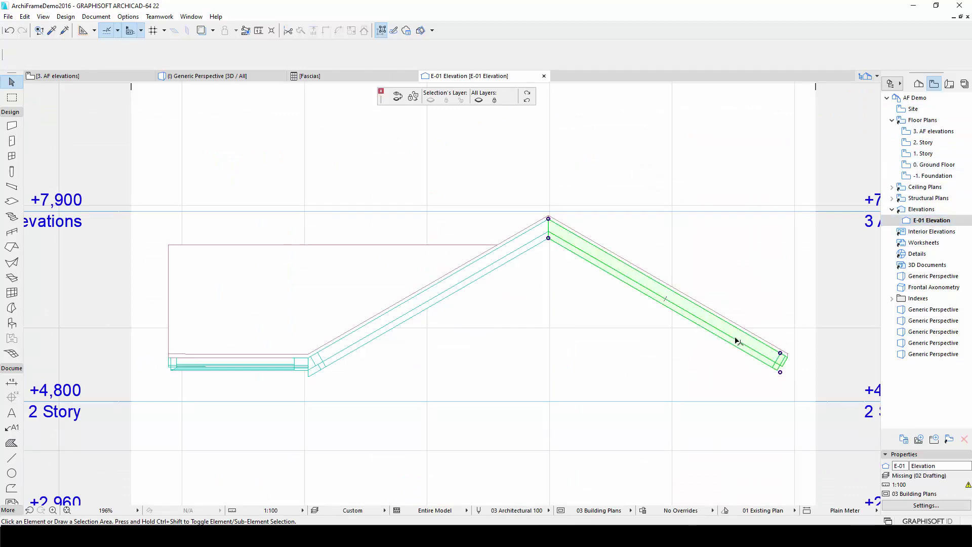
pyautogui.hotkey('ctrl', 'l')
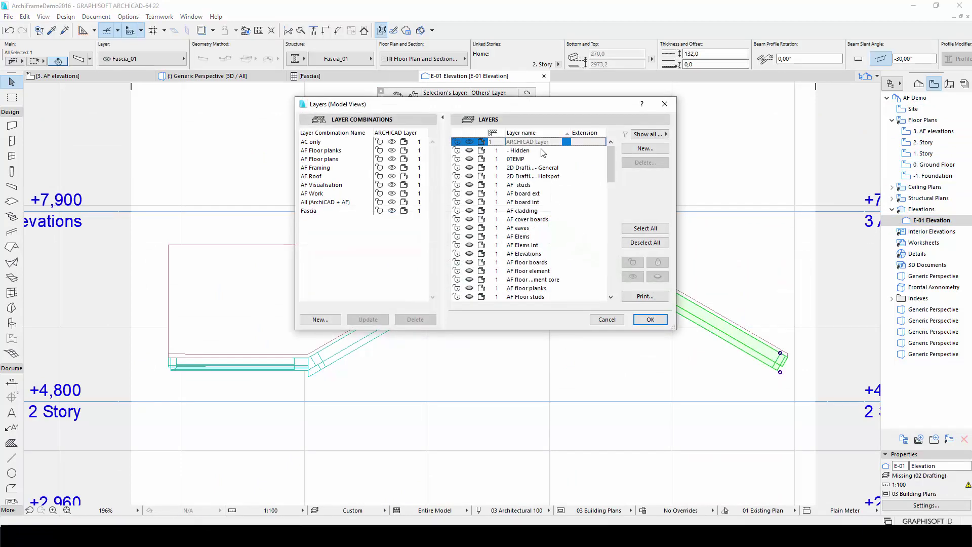